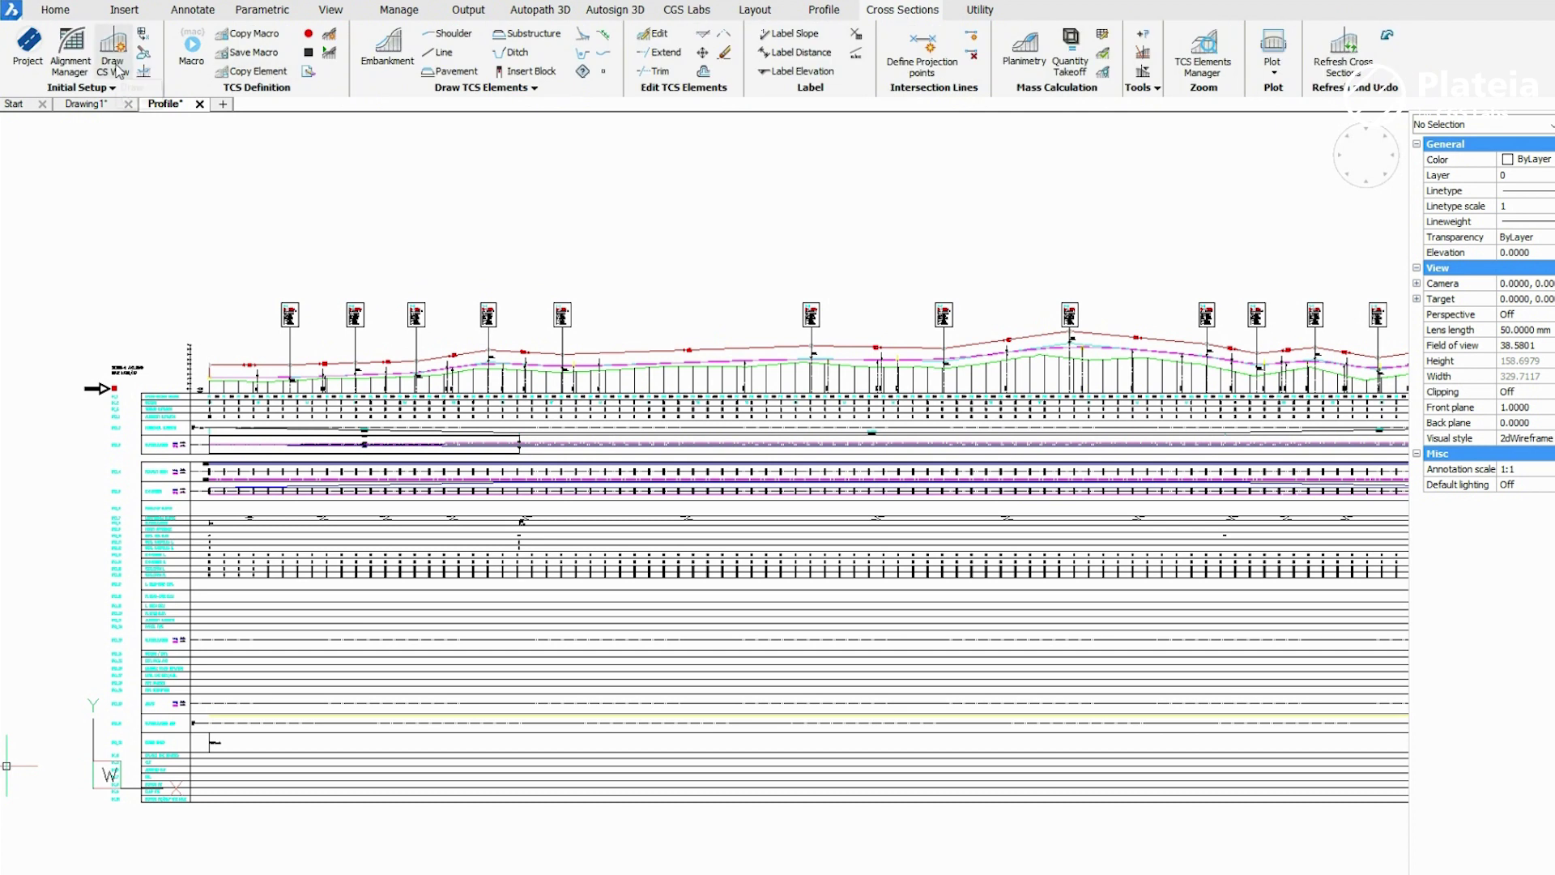
Step: Use * CURRENT DRAWING * as both the layout and profile source for terrain reading
click(115, 57)
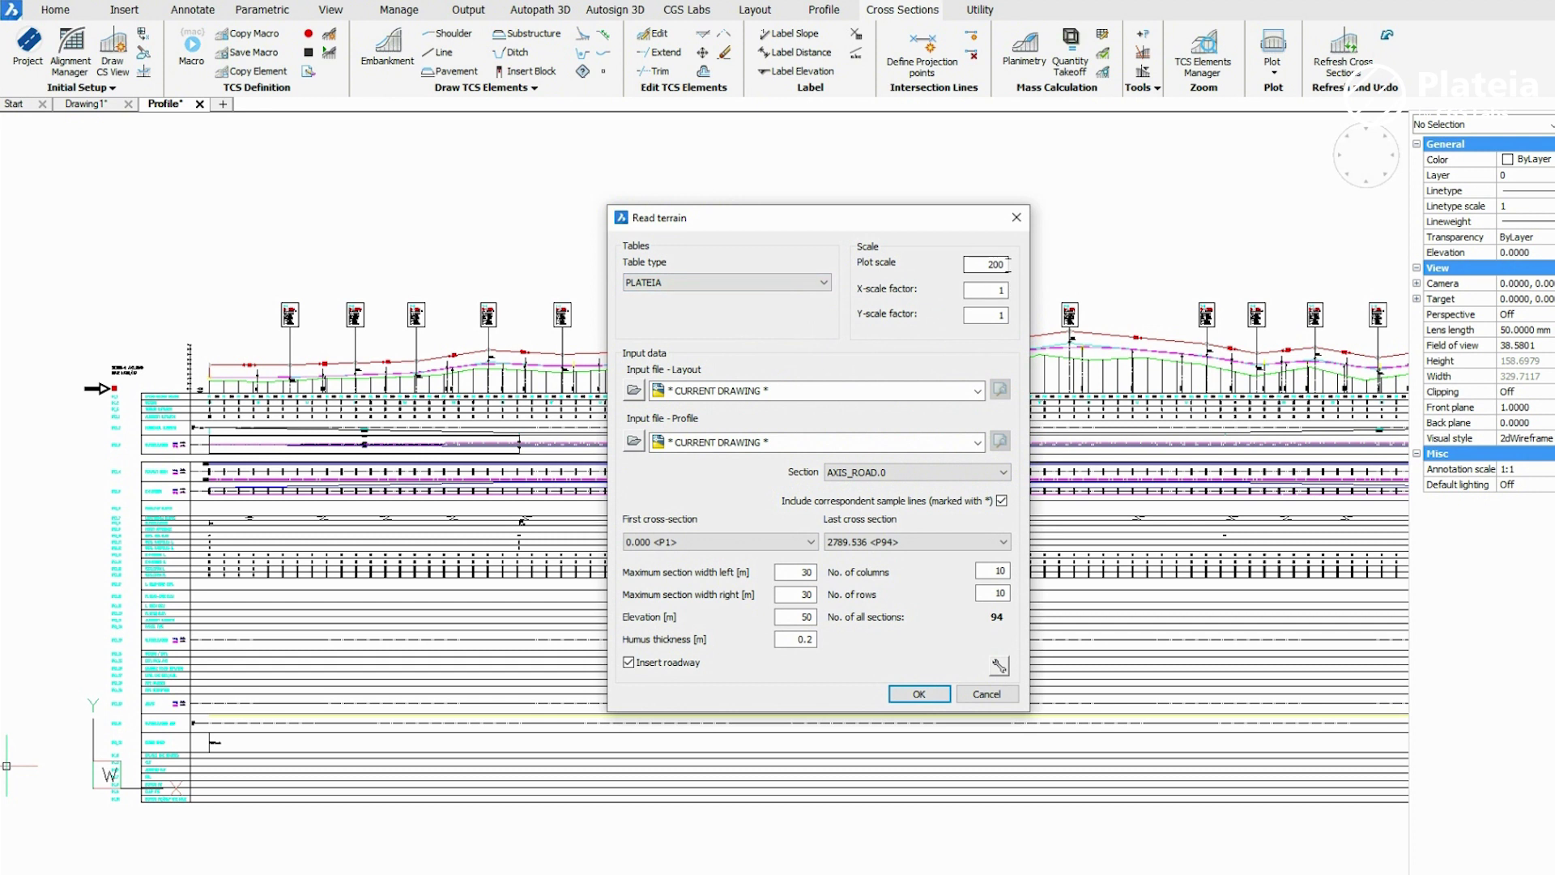
click(978, 391)
click(948, 409)
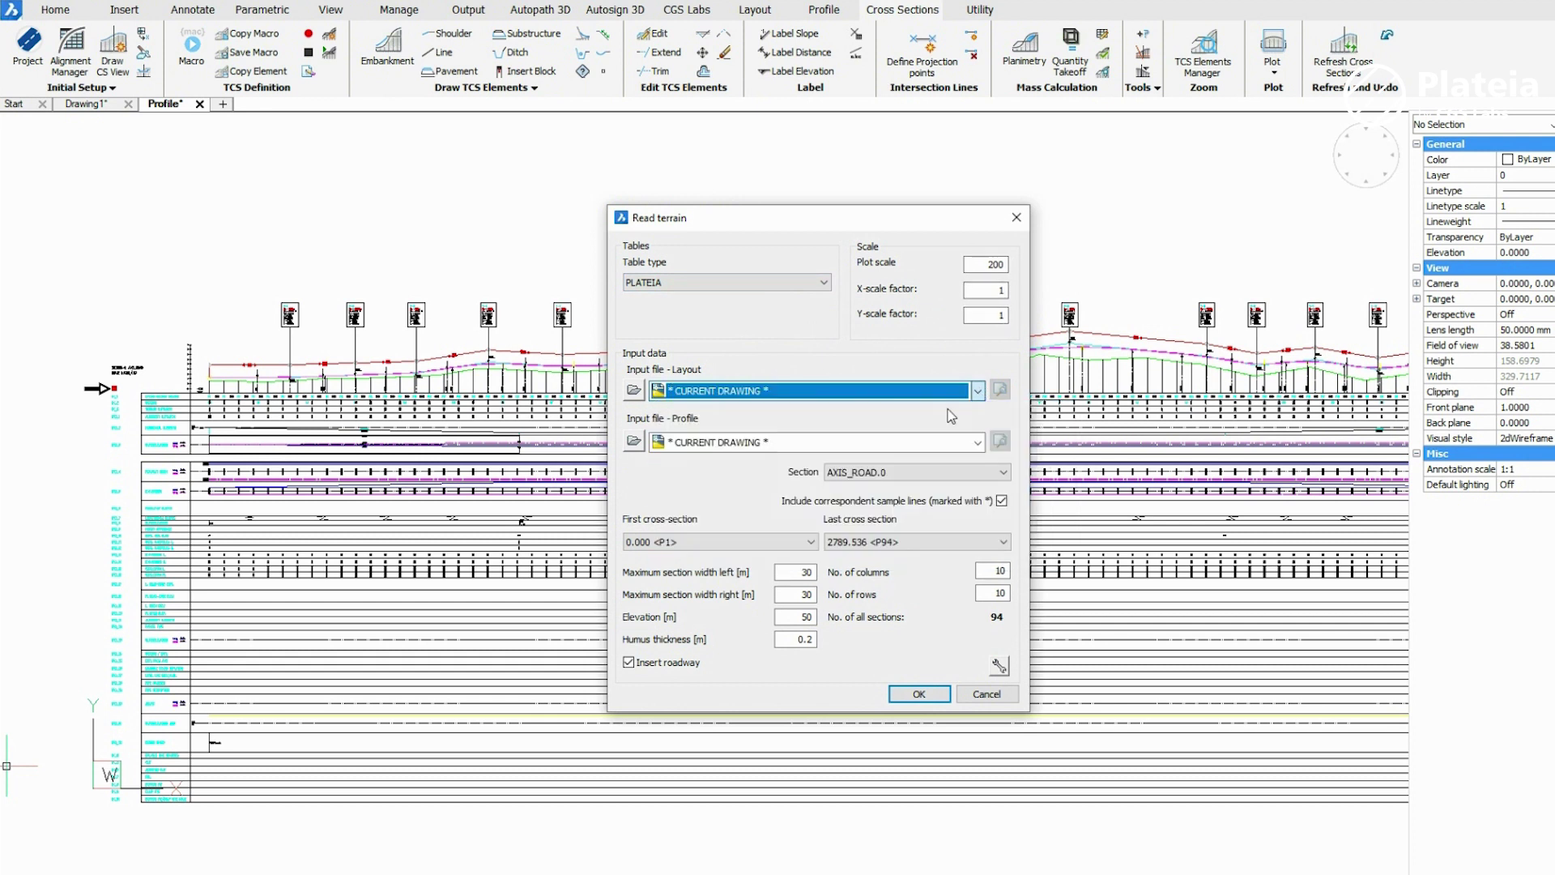
click(979, 445)
click(982, 460)
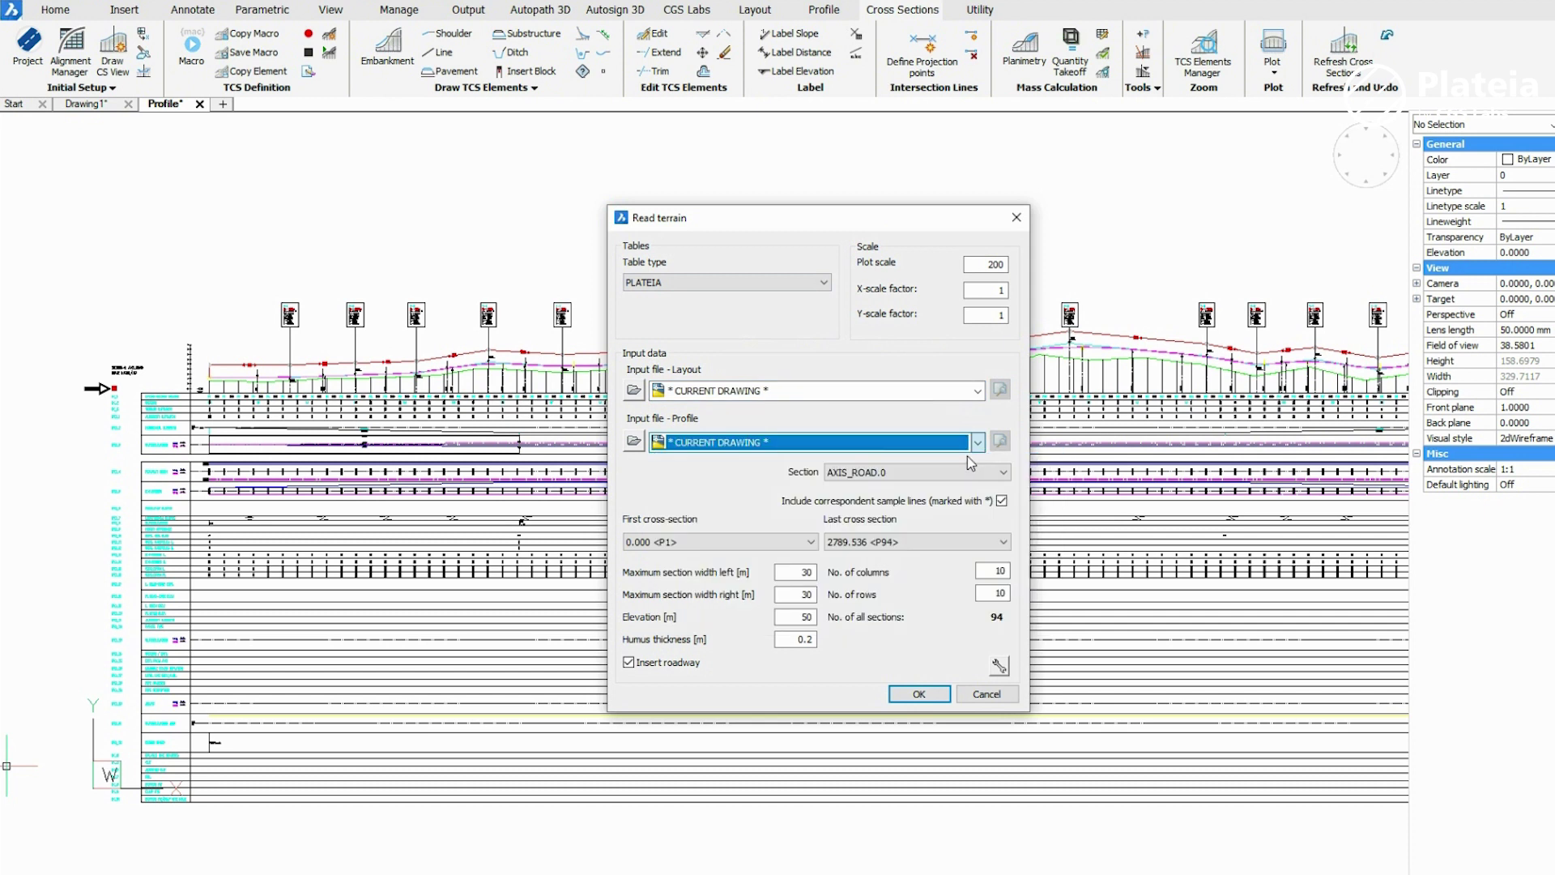
Step: Keep sections P1 to P94, check width, elevation and humus values, and generate the sections
click(811, 543)
scroll(811, 550, up, 5)
click(811, 542)
click(1004, 542)
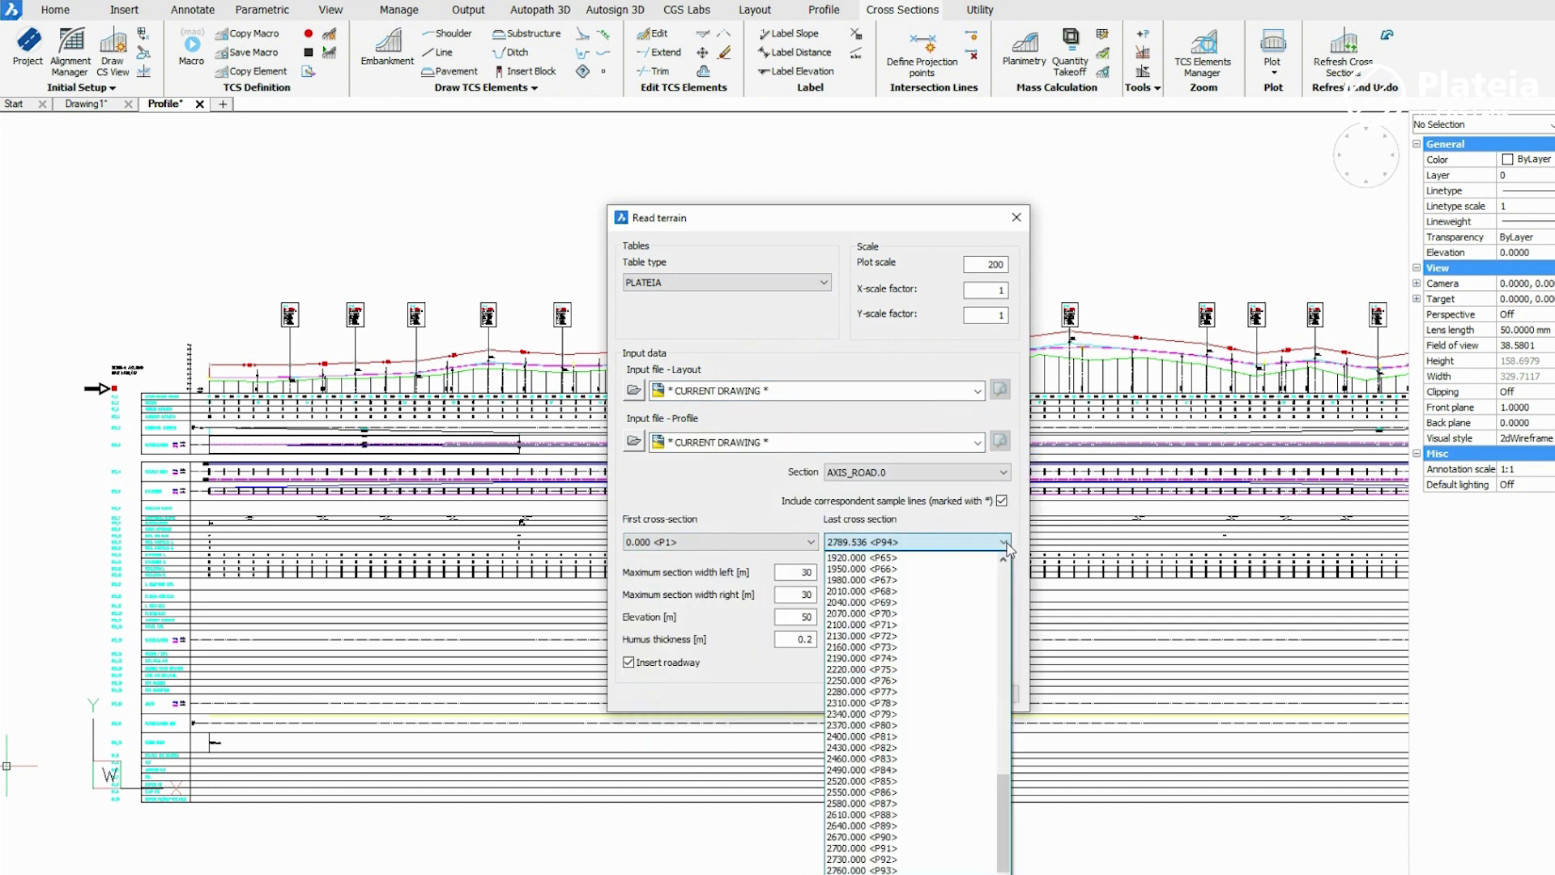
click(1008, 548)
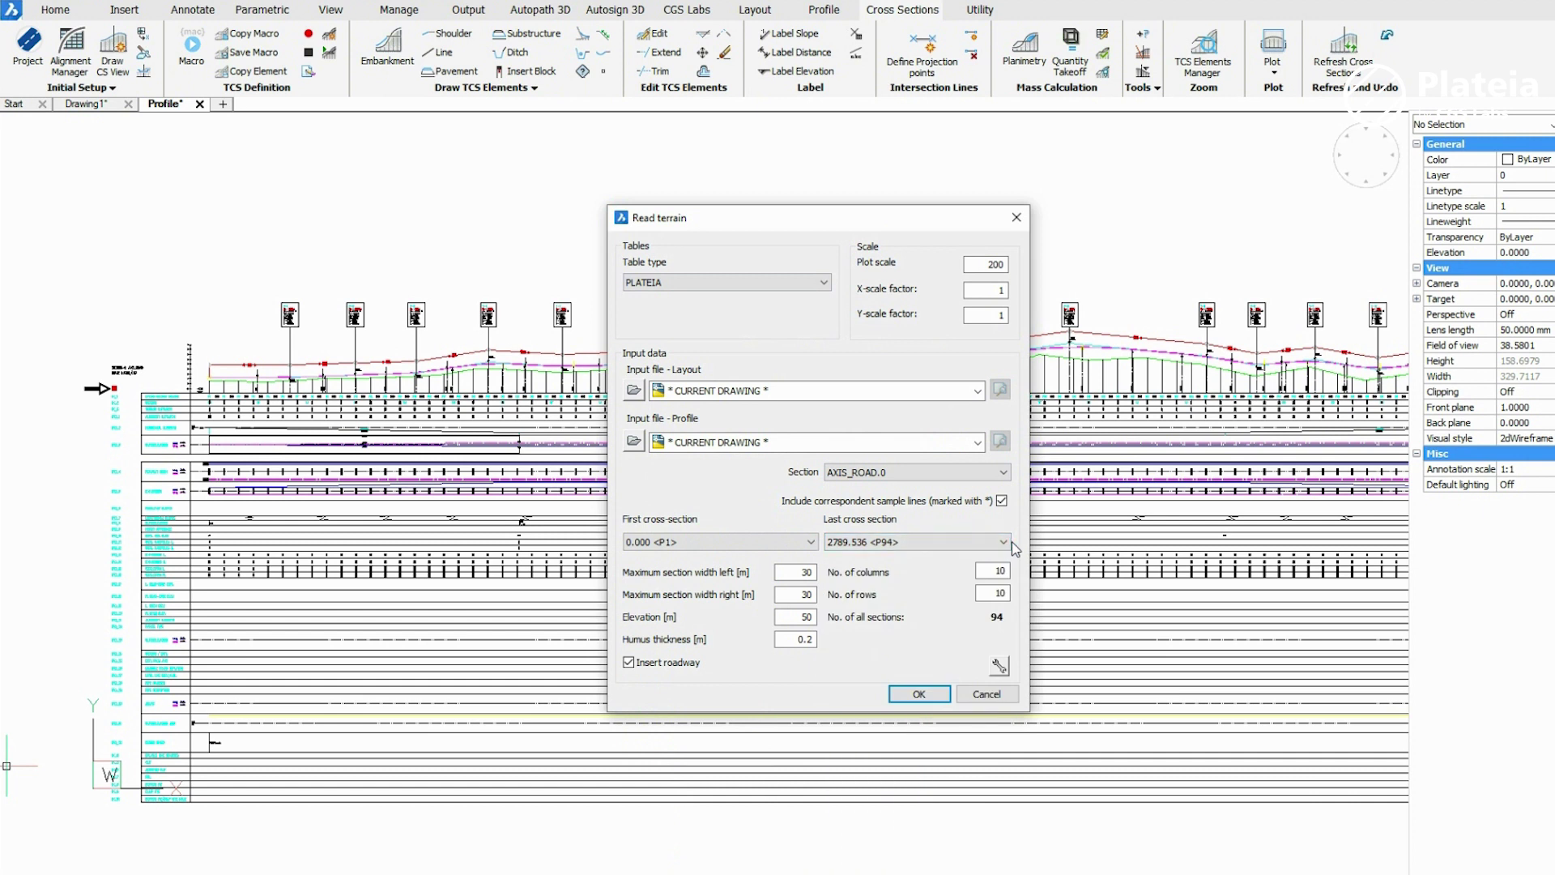
click(812, 572)
click(803, 617)
click(815, 639)
click(918, 694)
Step: Zoom out to the new cross-section grid, then zoom in and center section P1 0+0.00
scroll(569, 634, down, 2)
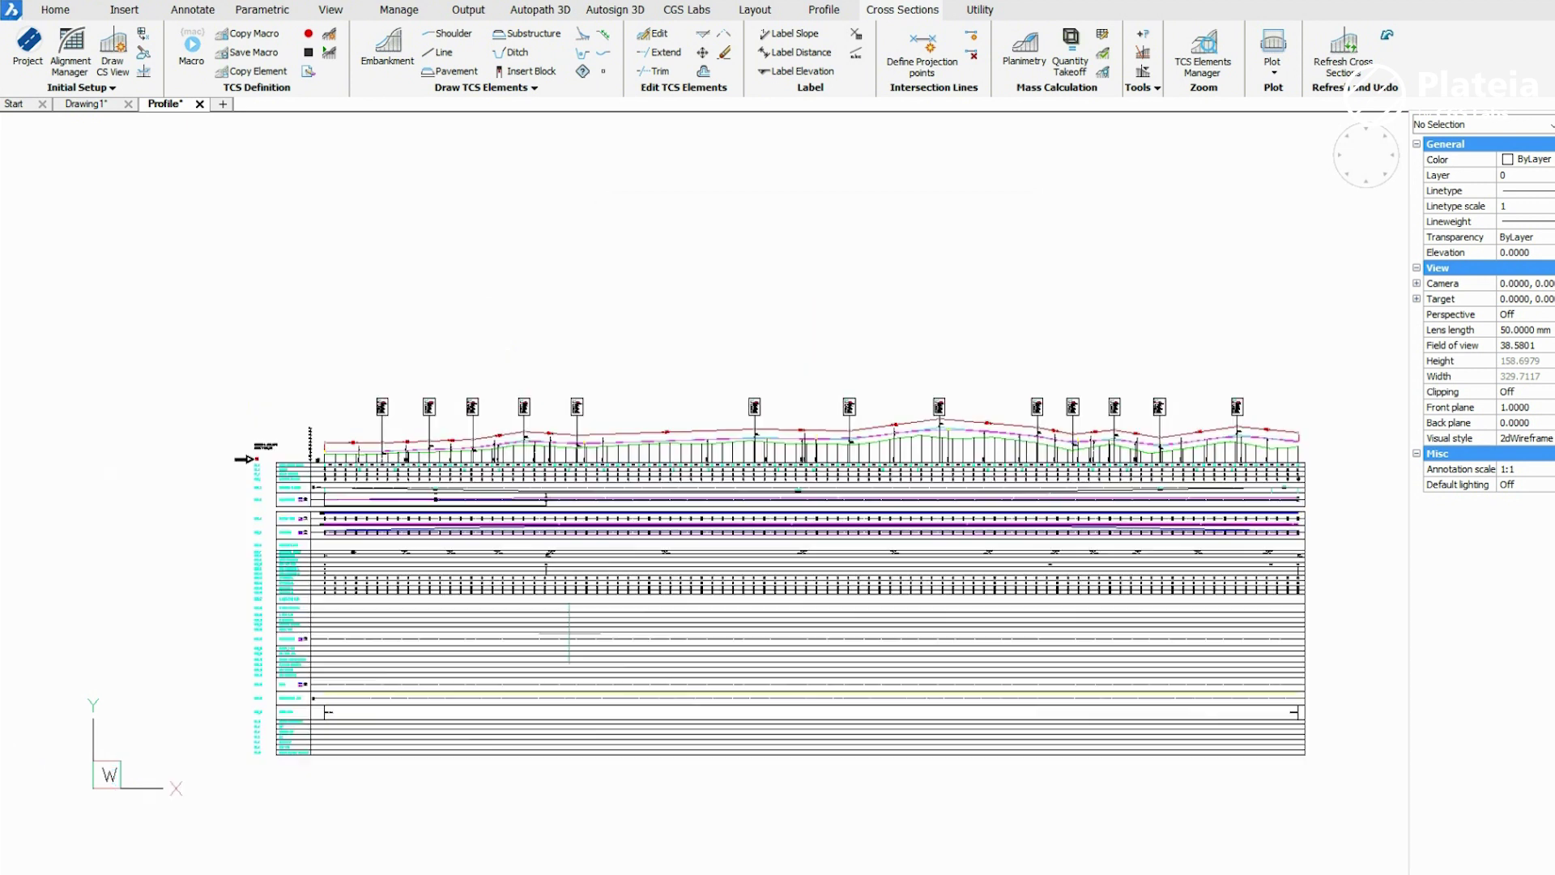
scroll(569, 633, down, 2)
middle_drag(1028, 516, 639, 415)
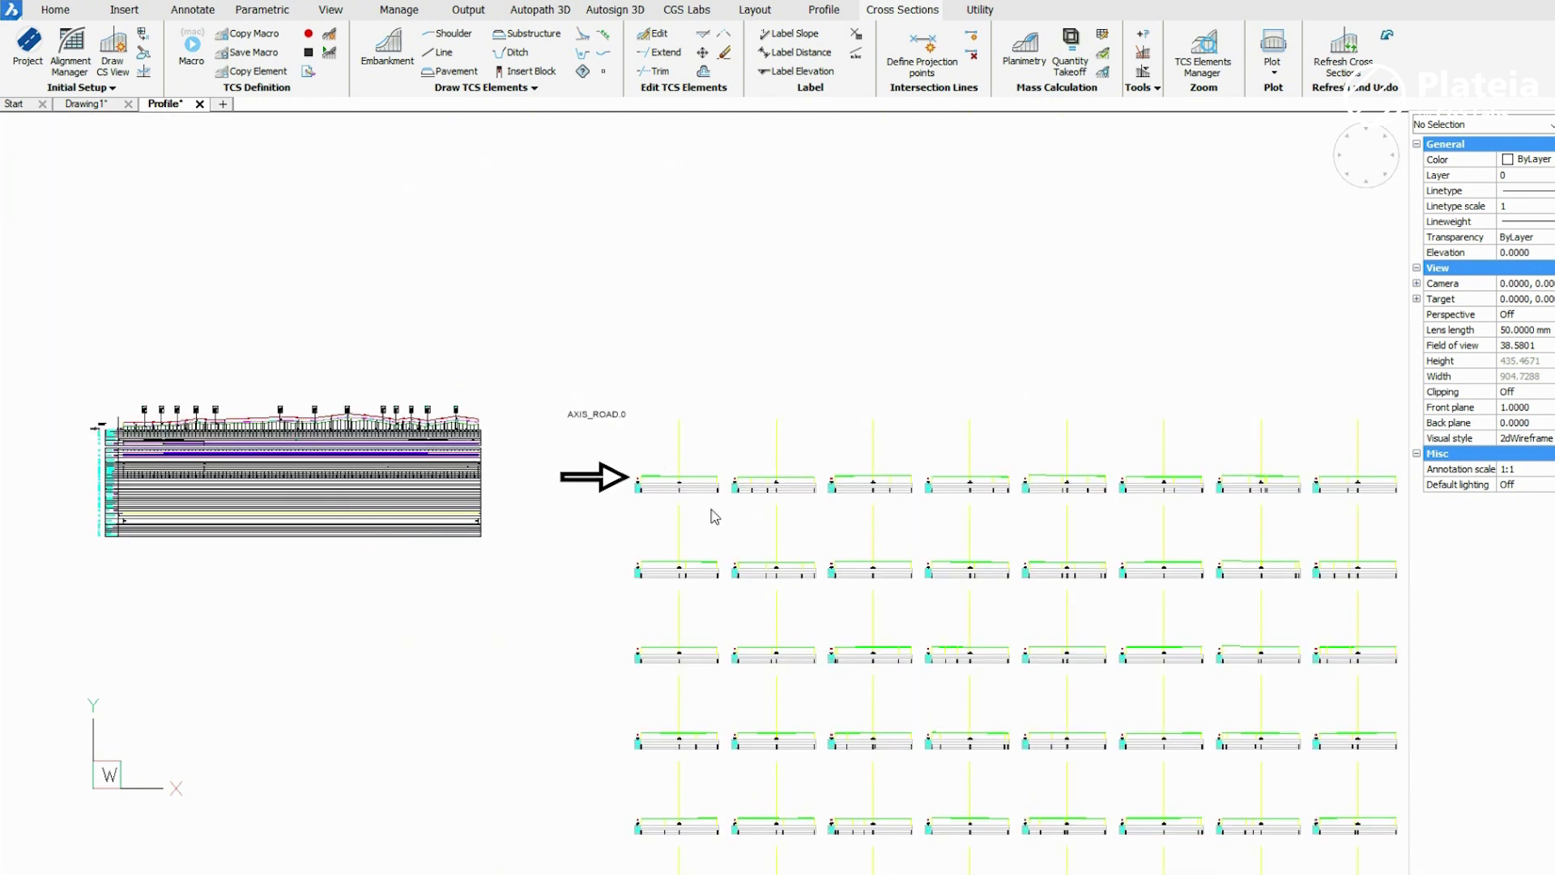
scroll(645, 538, up, 3)
scroll(771, 425, up, 4)
scroll(774, 416, up, 5)
middle_drag(753, 497, 960, 499)
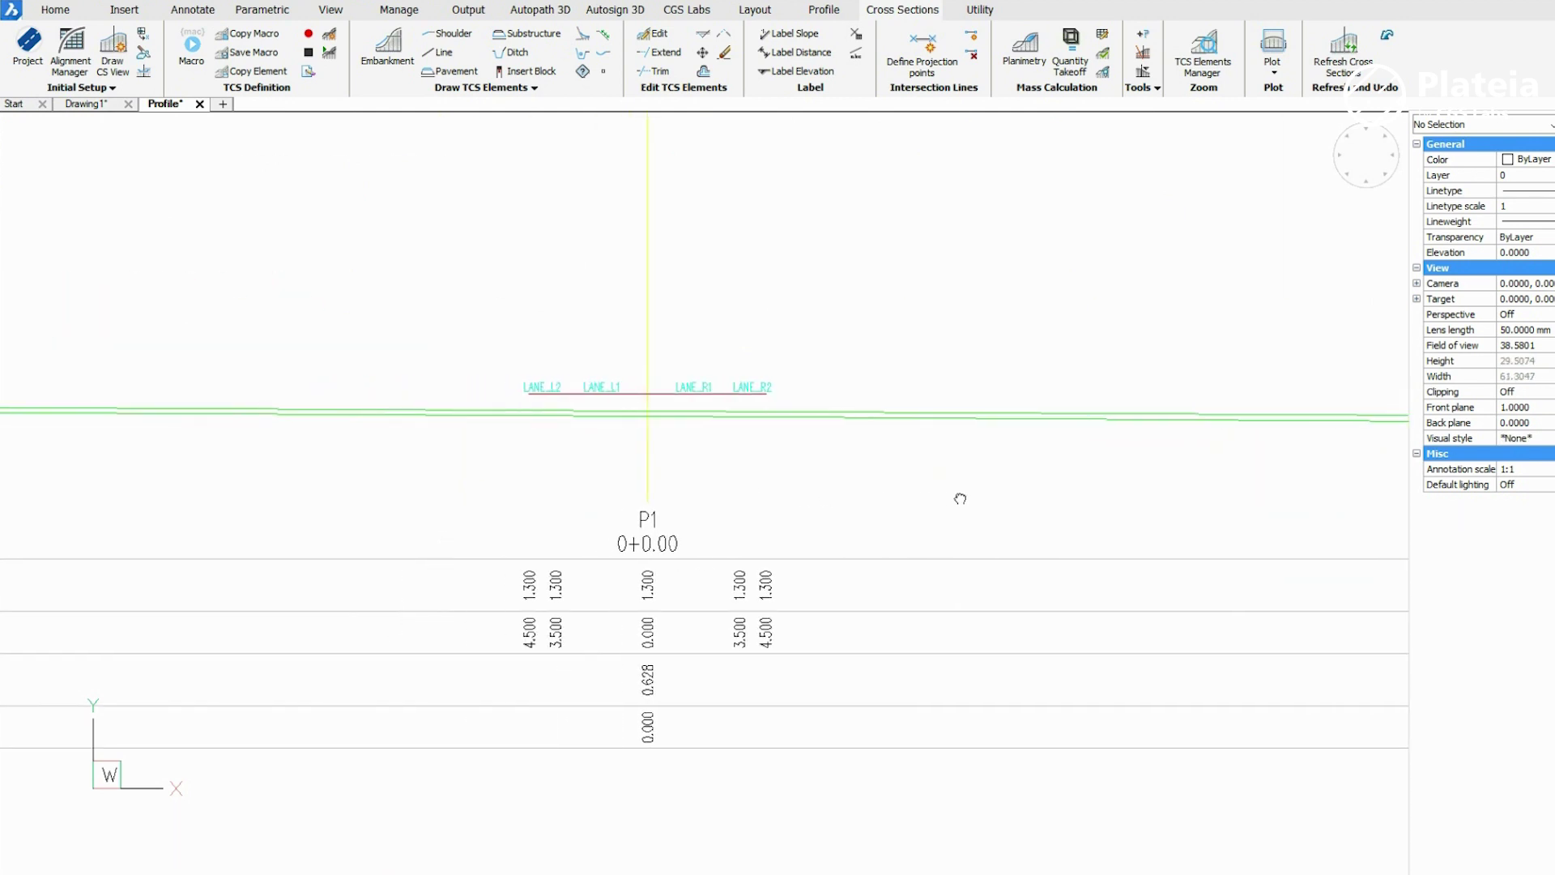
Step: Define SHLD shoulders 1 m long at 6% slope for sections P1 to P94 and start placing
click(454, 34)
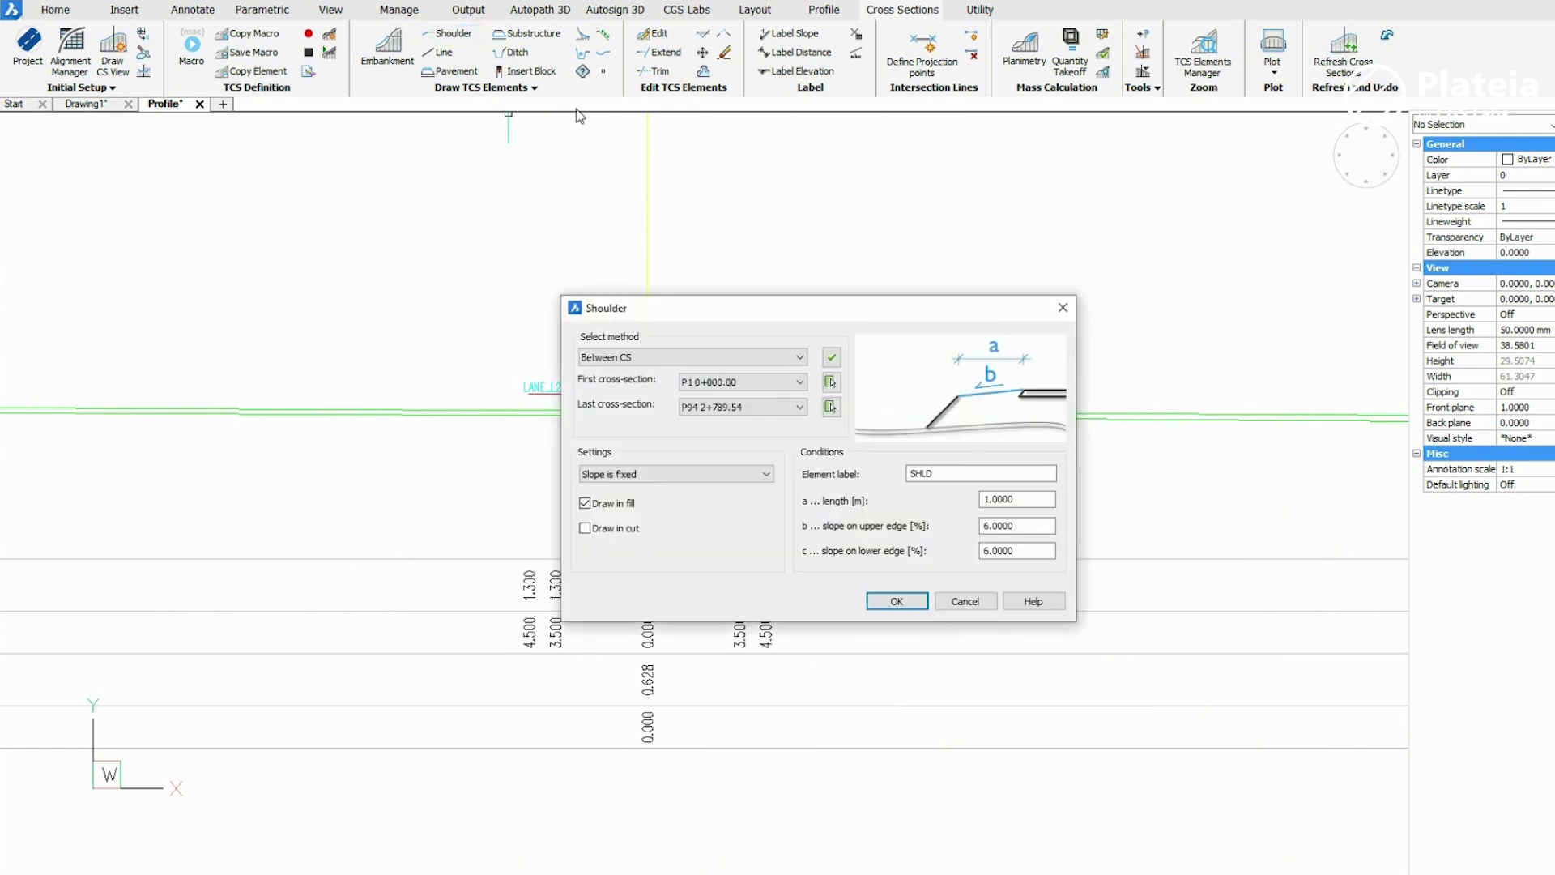
click(832, 359)
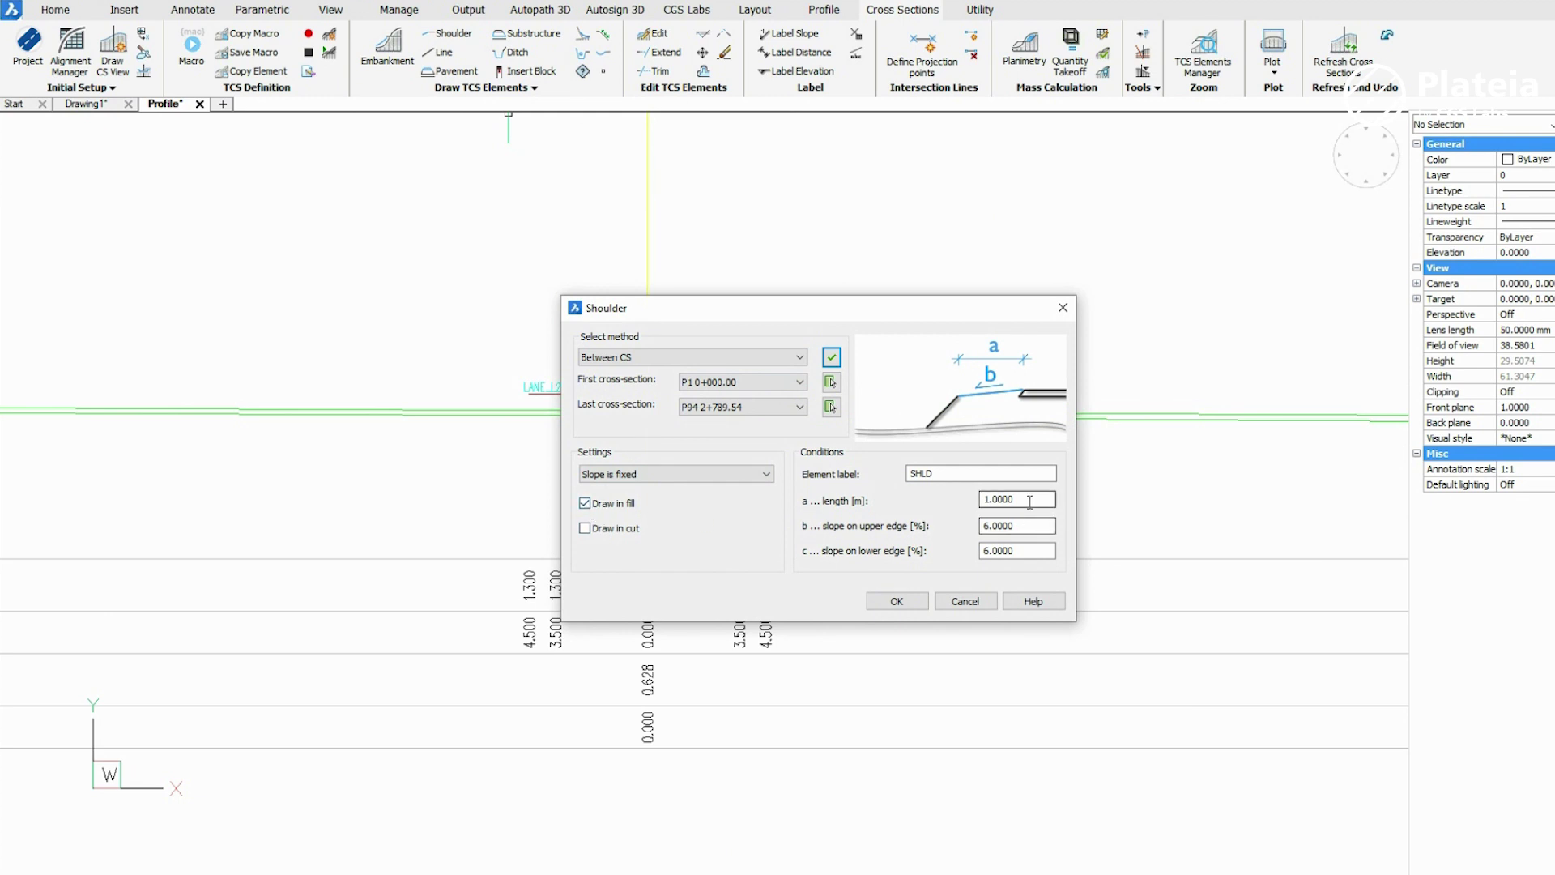
click(897, 601)
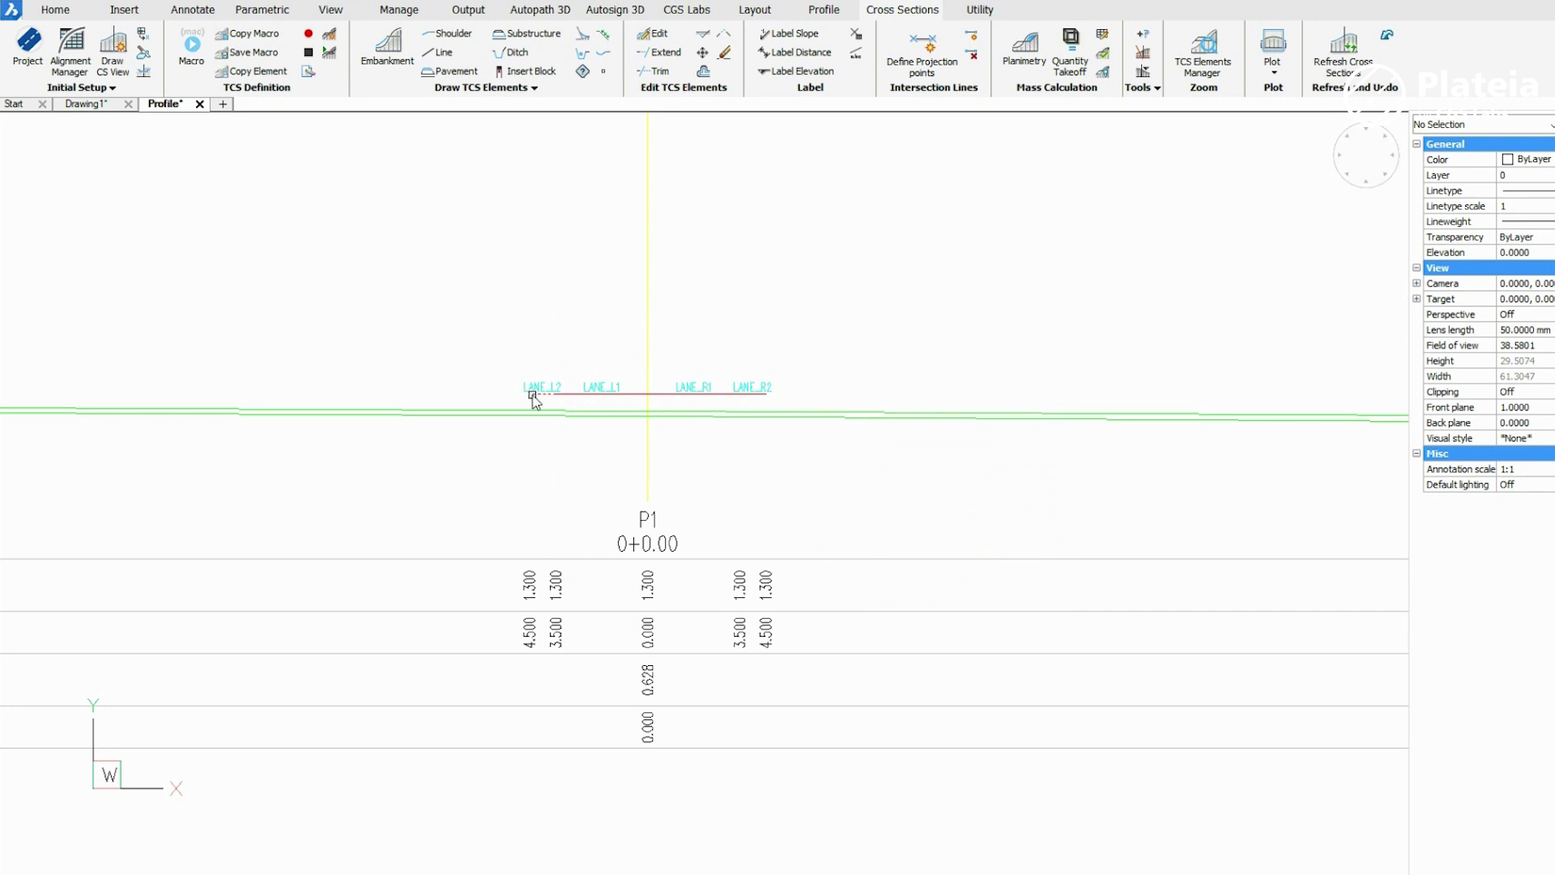
click(454, 34)
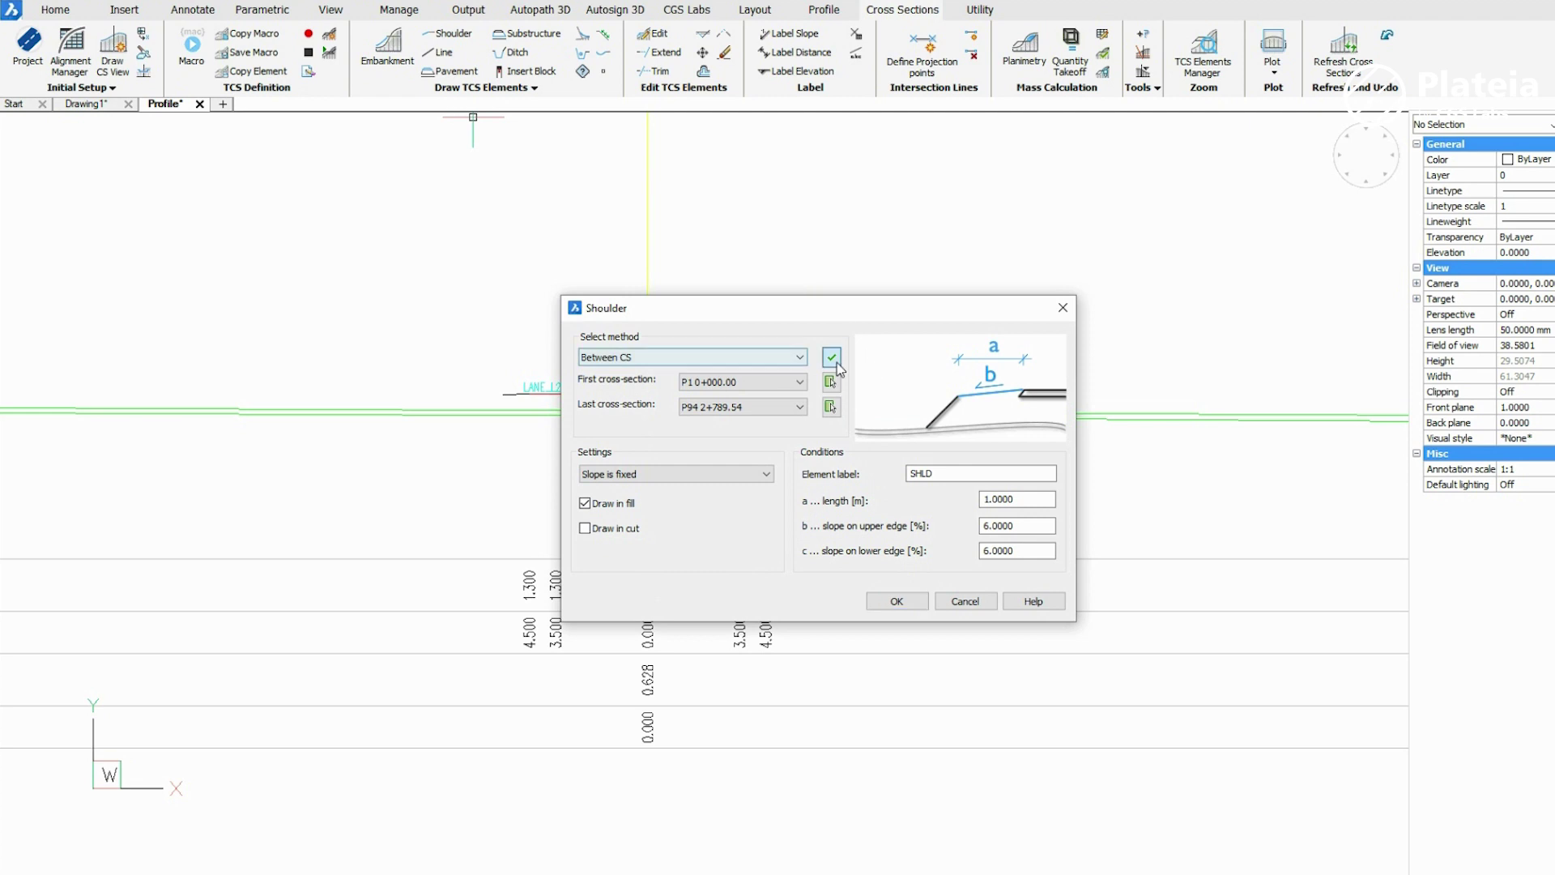
click(896, 601)
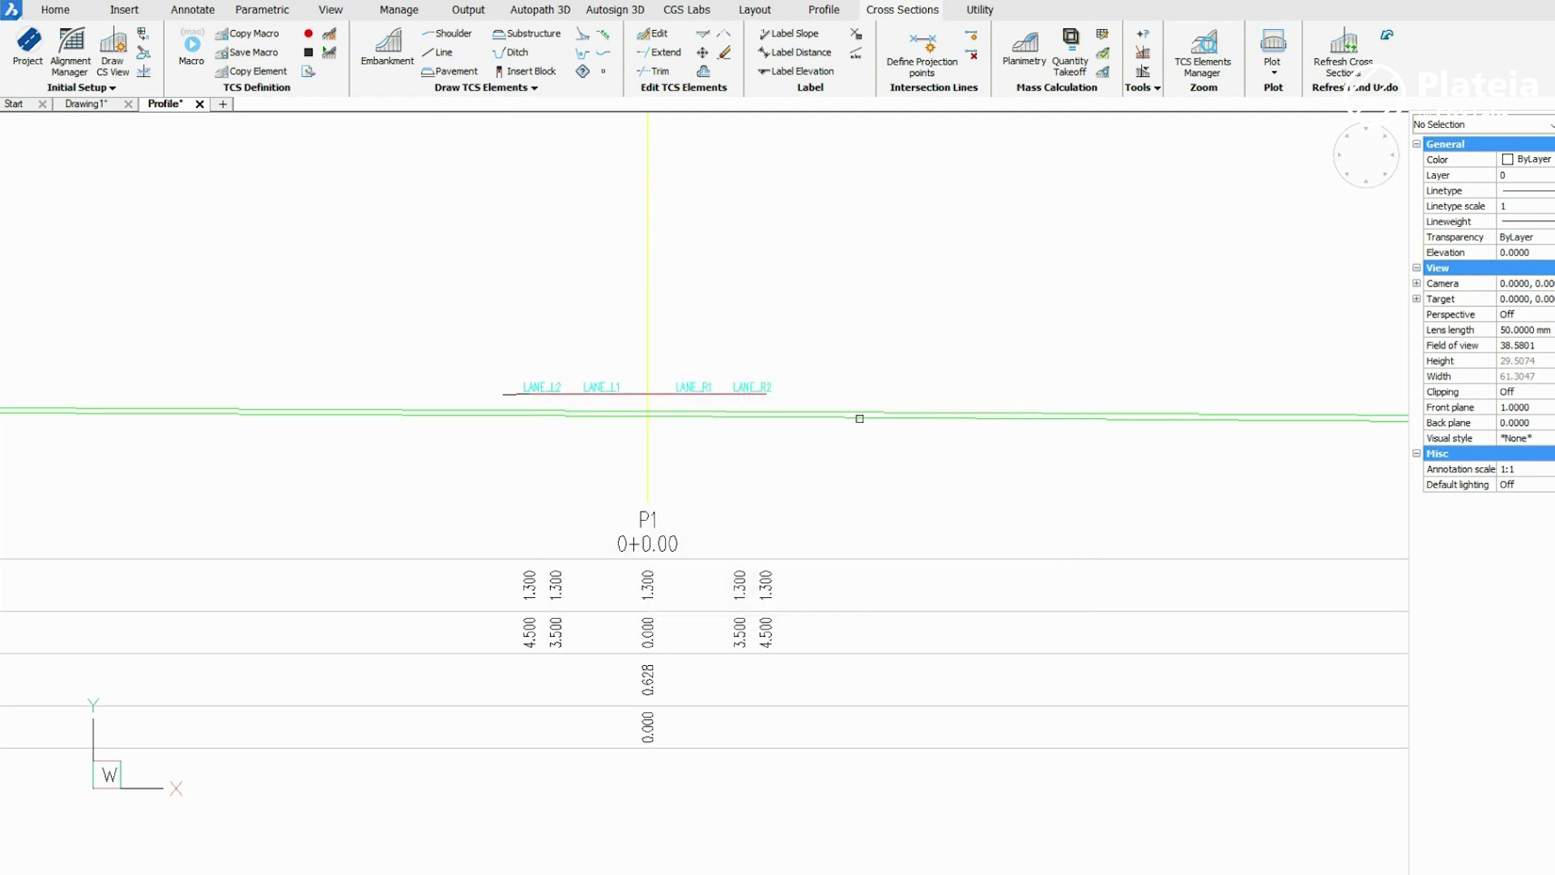
Step: Add the shoulder beyond LANE_R2, then set EMBANK embankment at slope 1.5, up to humus in fill
click(761, 395)
click(388, 45)
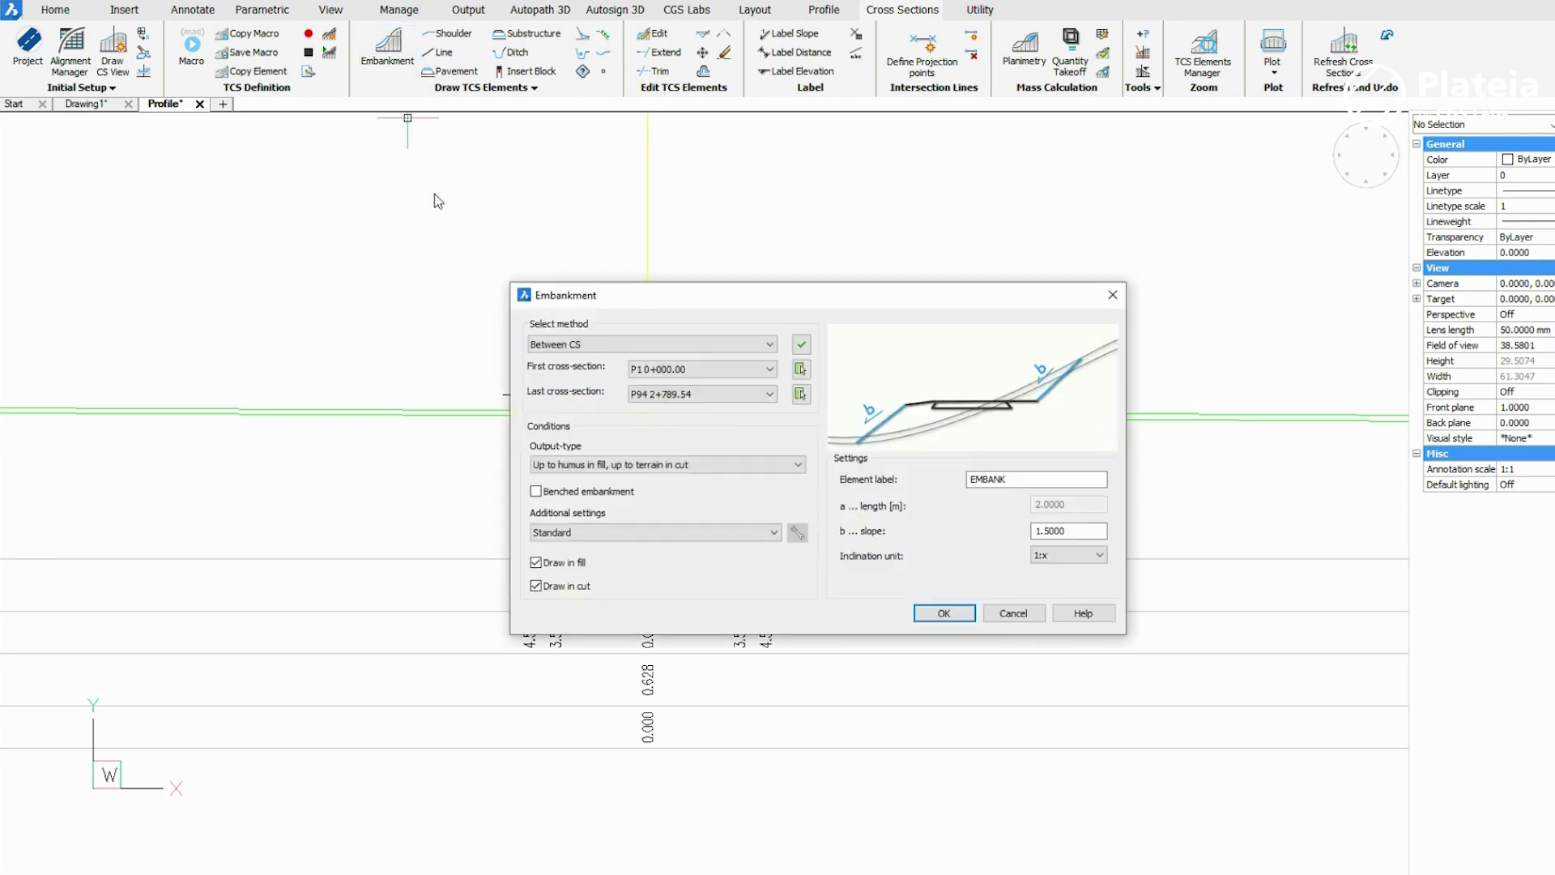
click(802, 344)
click(792, 470)
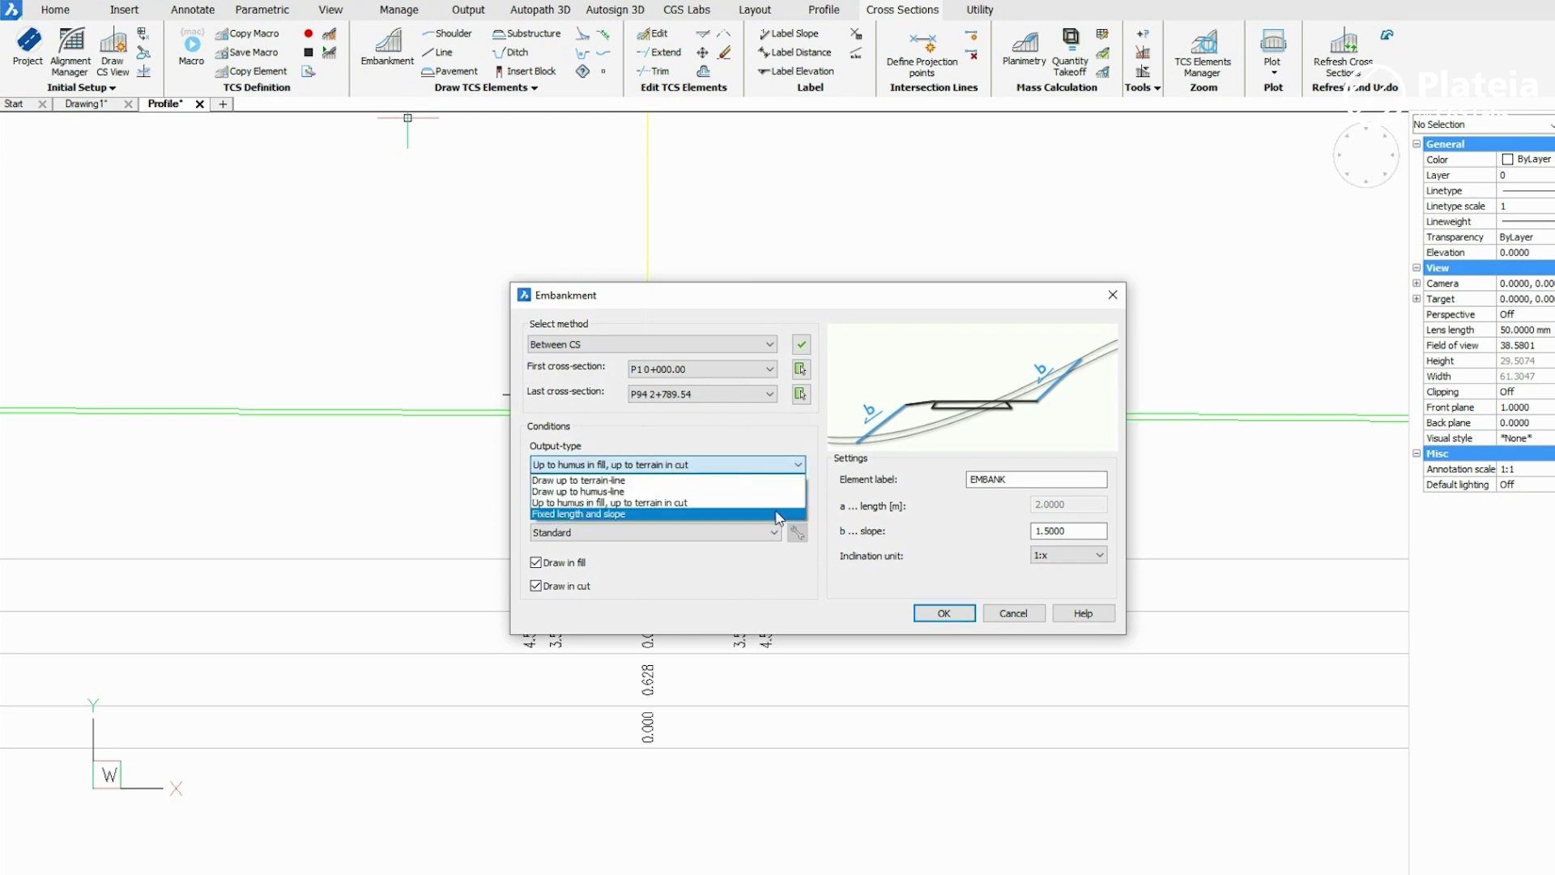
click(776, 508)
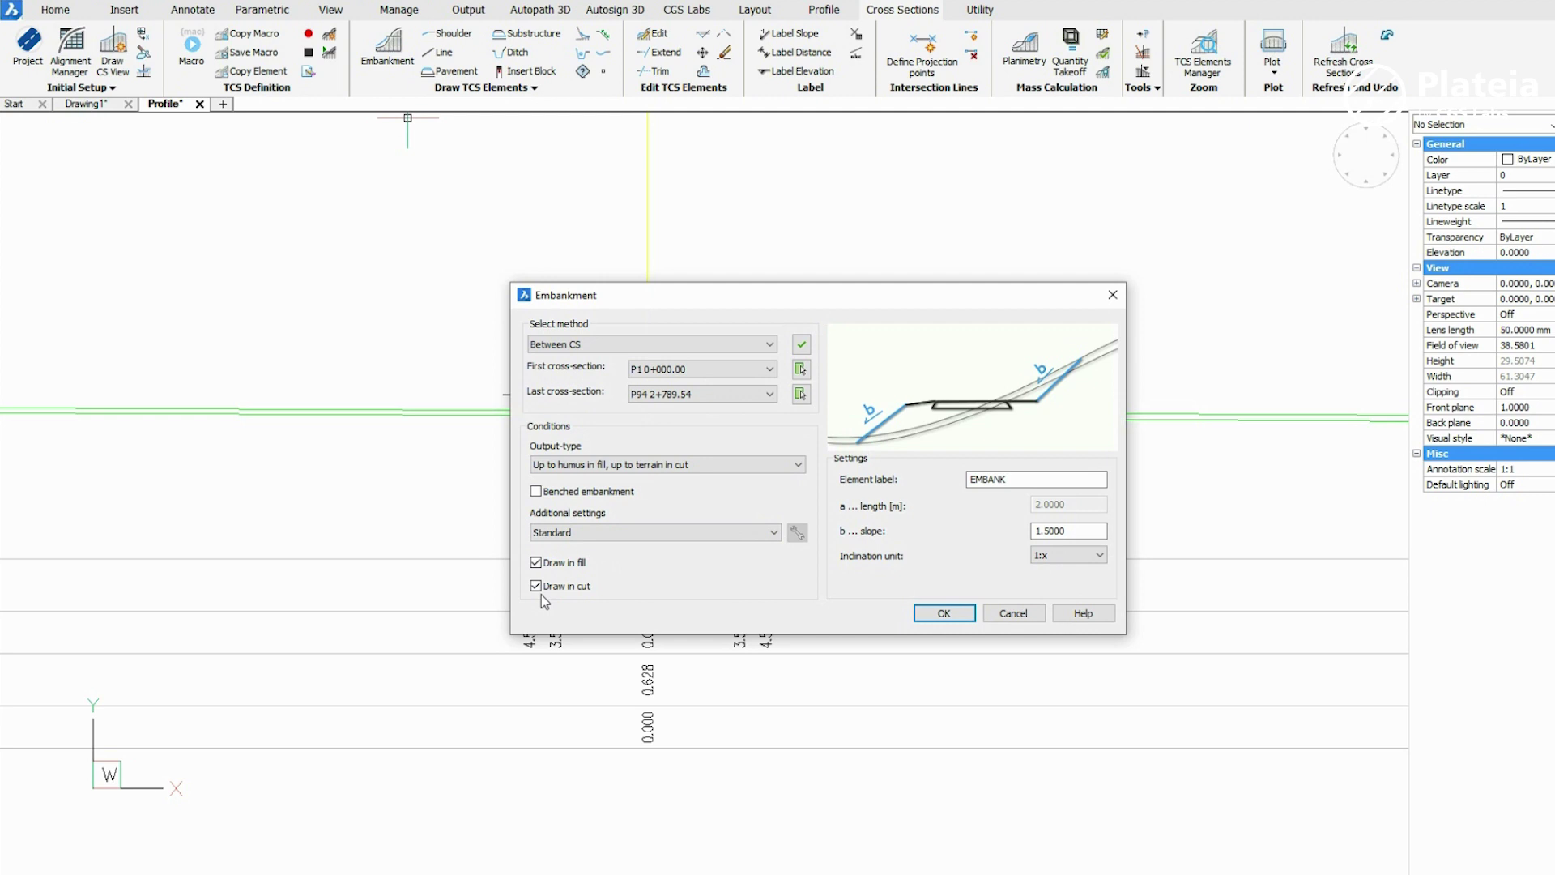
click(942, 613)
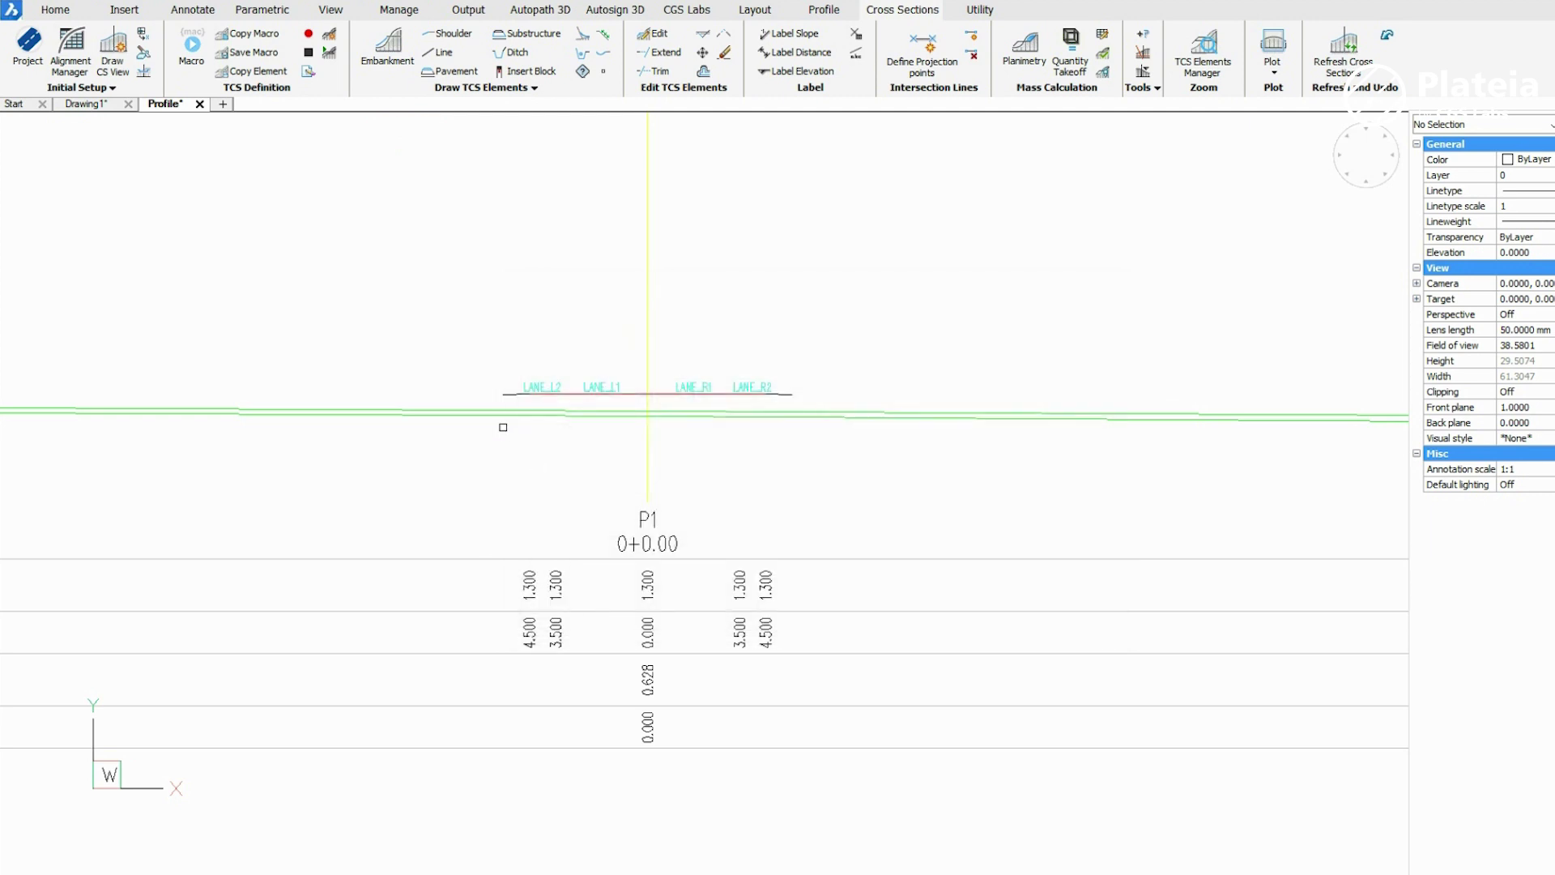
Step: Draw embankment slopes from both road edges, then set a 5 cm PAVEM pavement with slope 0
click(500, 395)
click(791, 394)
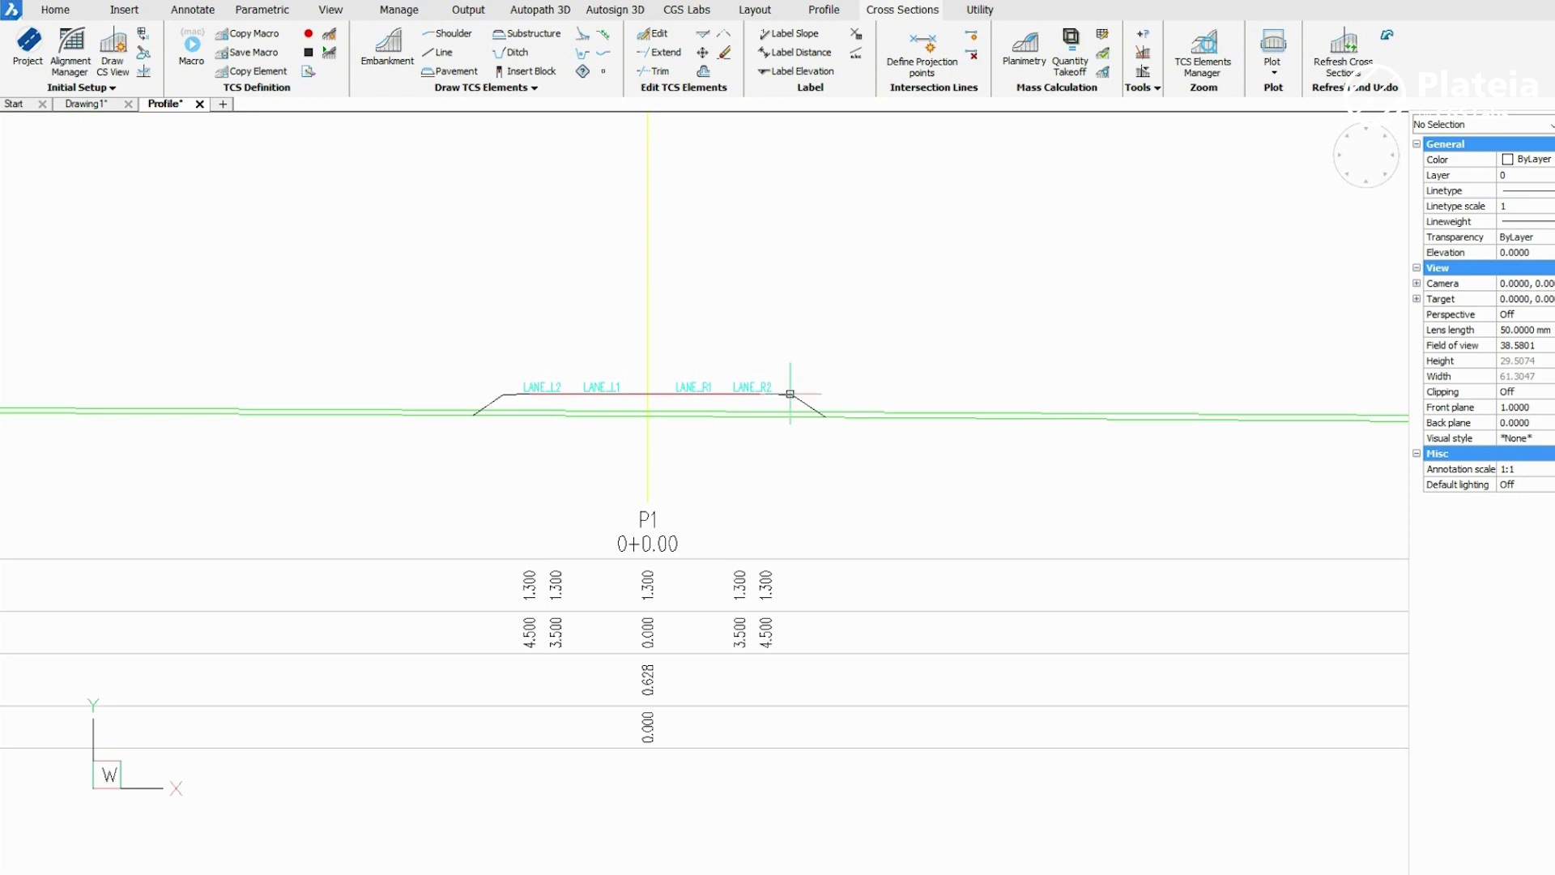
click(450, 71)
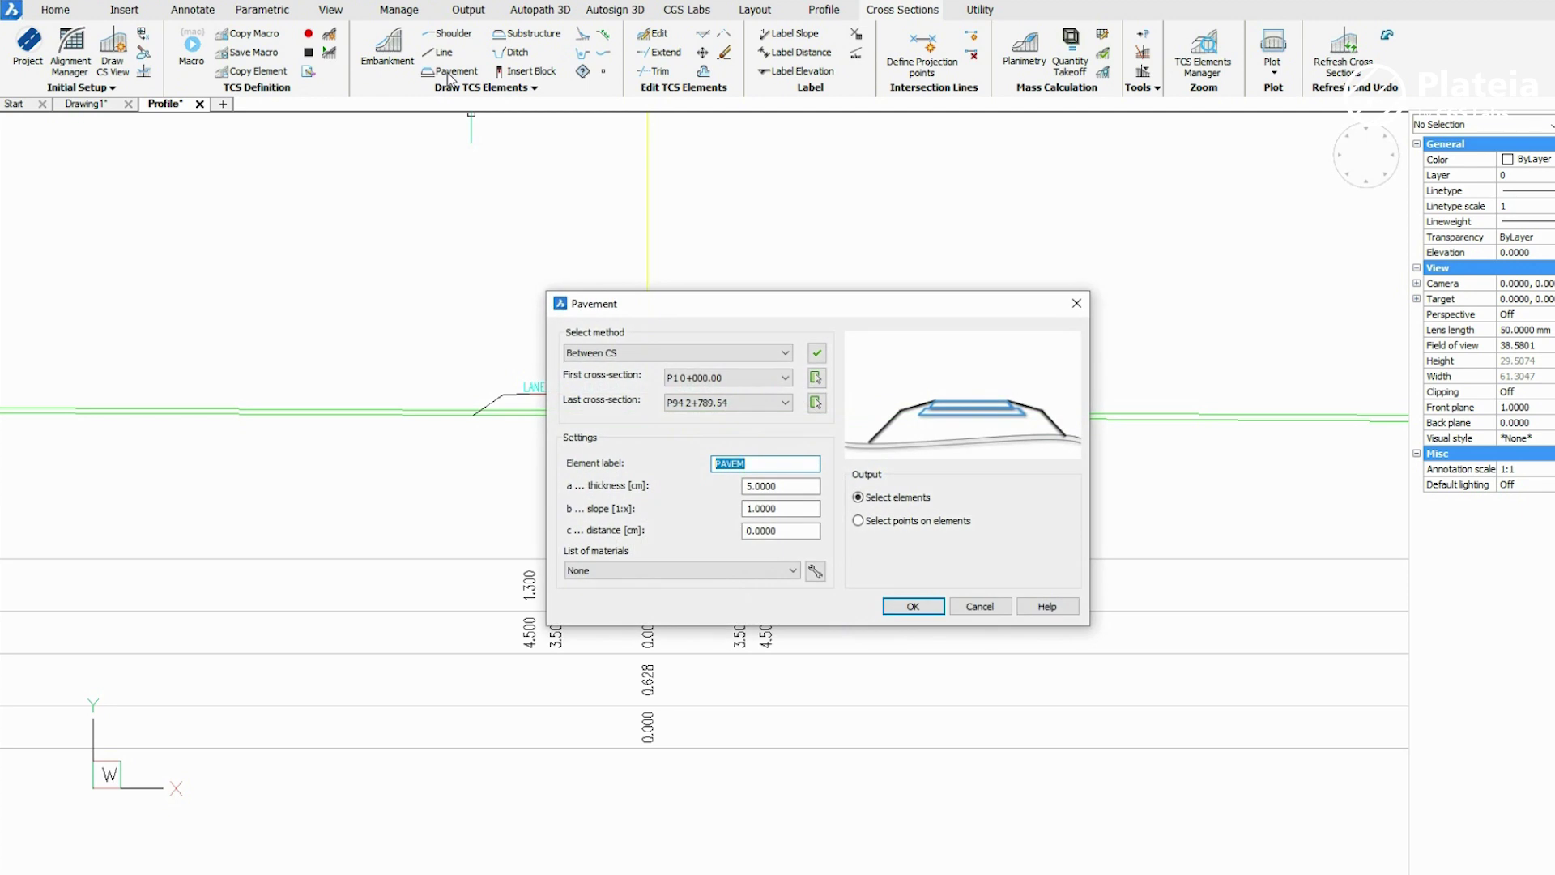
click(817, 354)
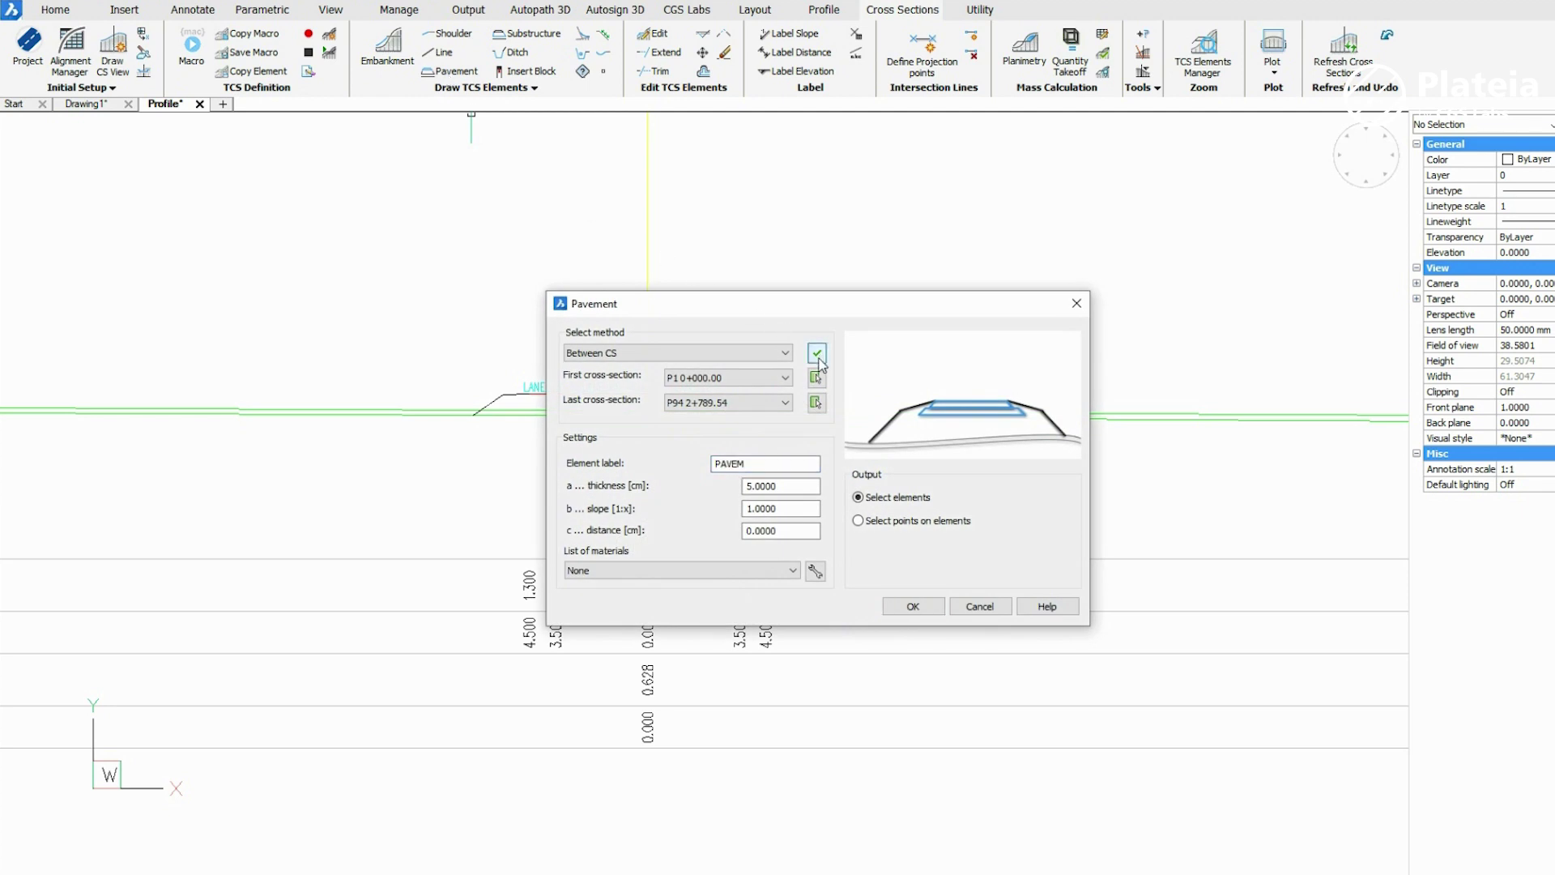
click(773, 508)
double_click(773, 508)
text(0)
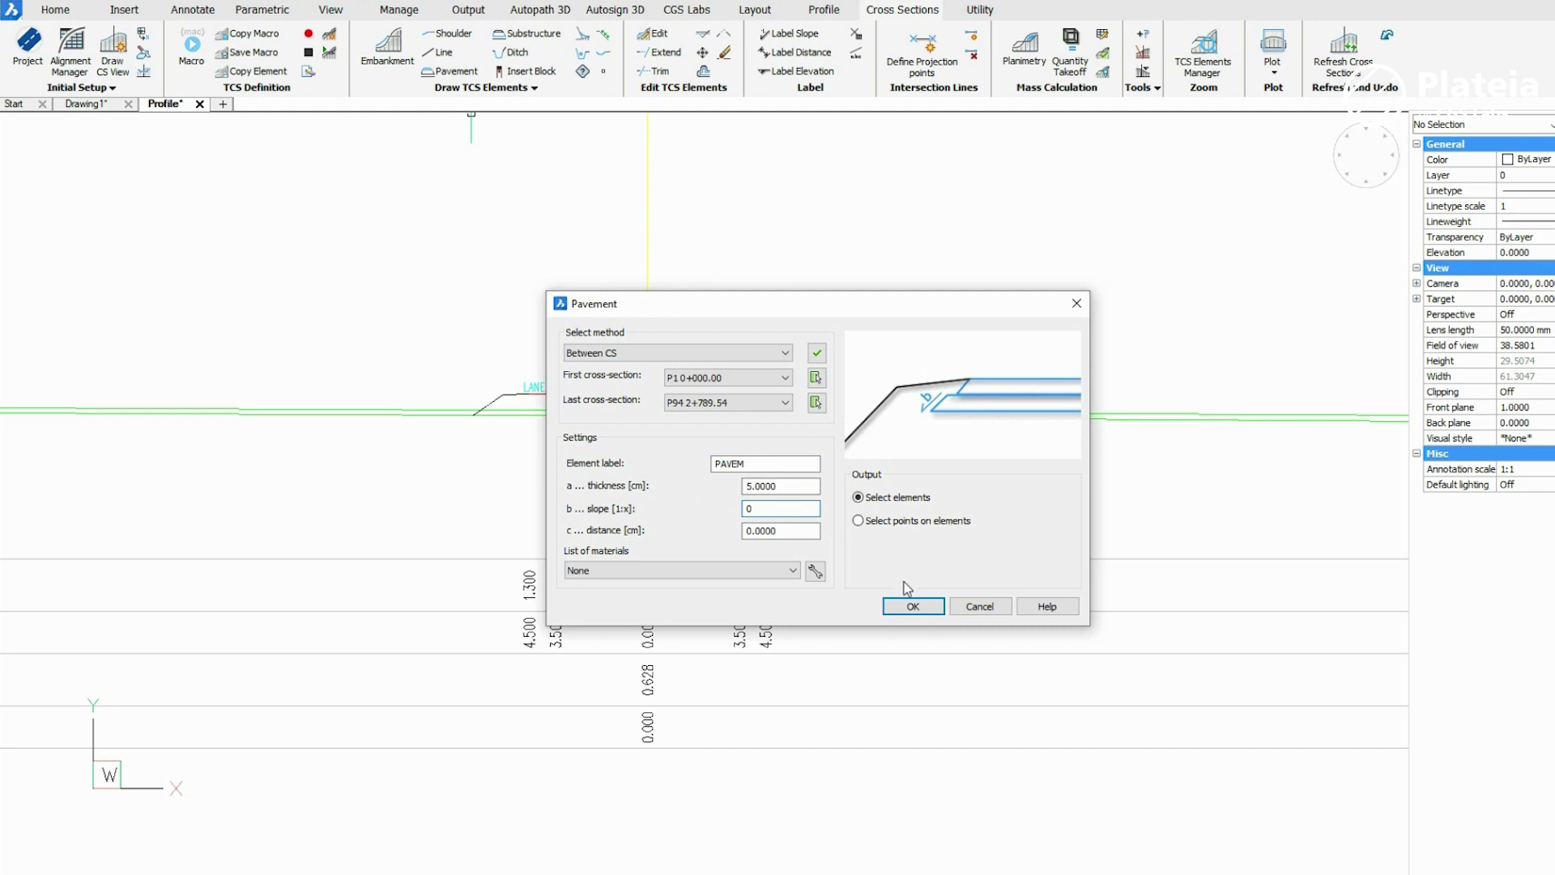
click(906, 606)
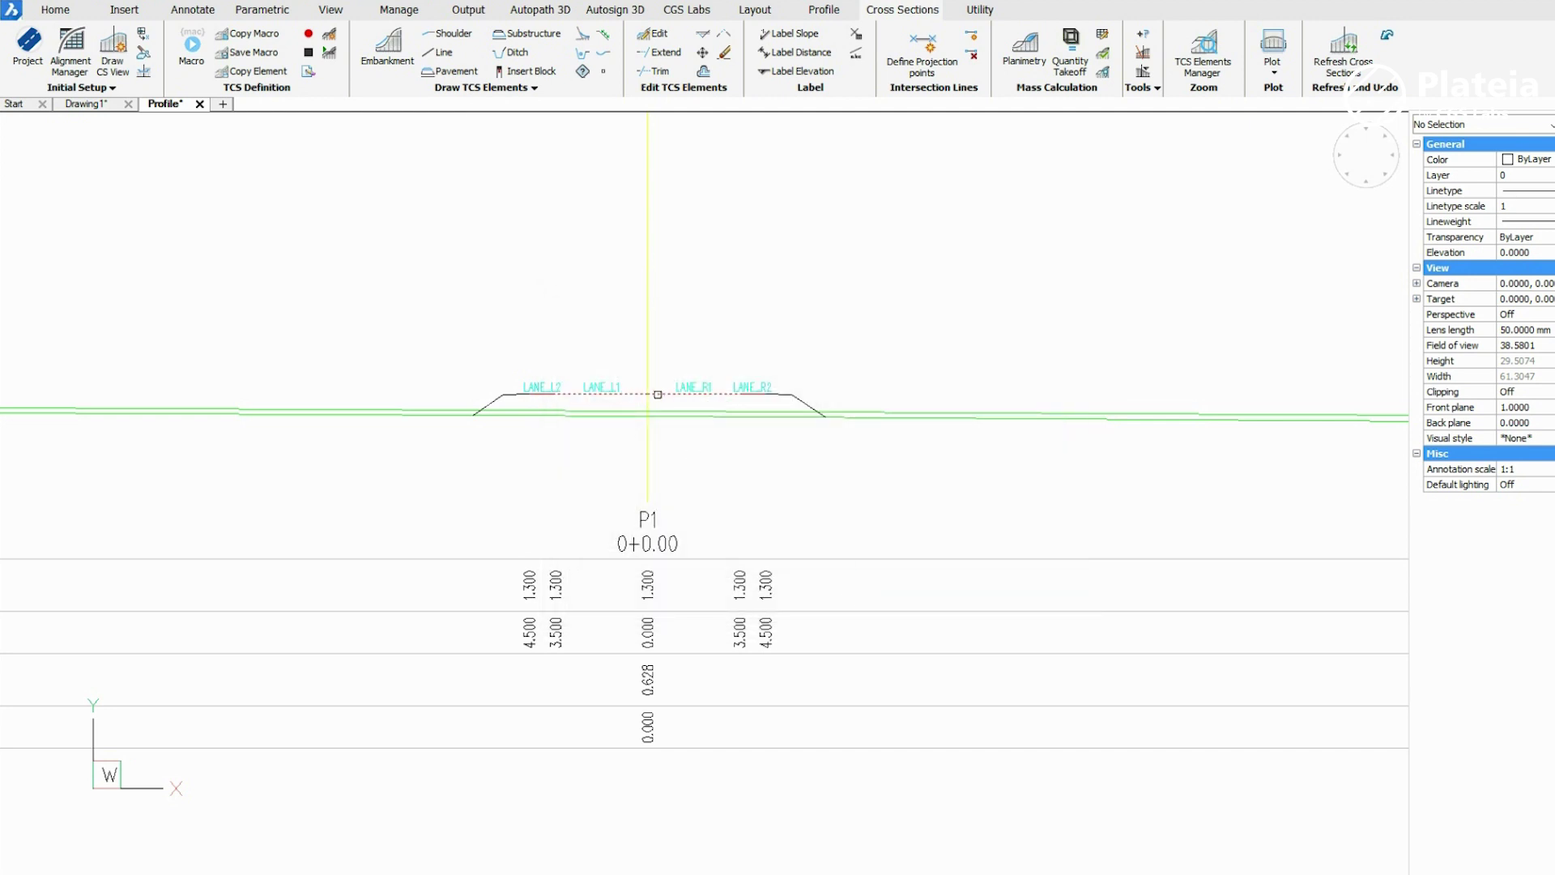
Step: Lay the 5 cm PAVEM pavement under LANE_L2 and LANE_R2
scroll(618, 407, up, 4)
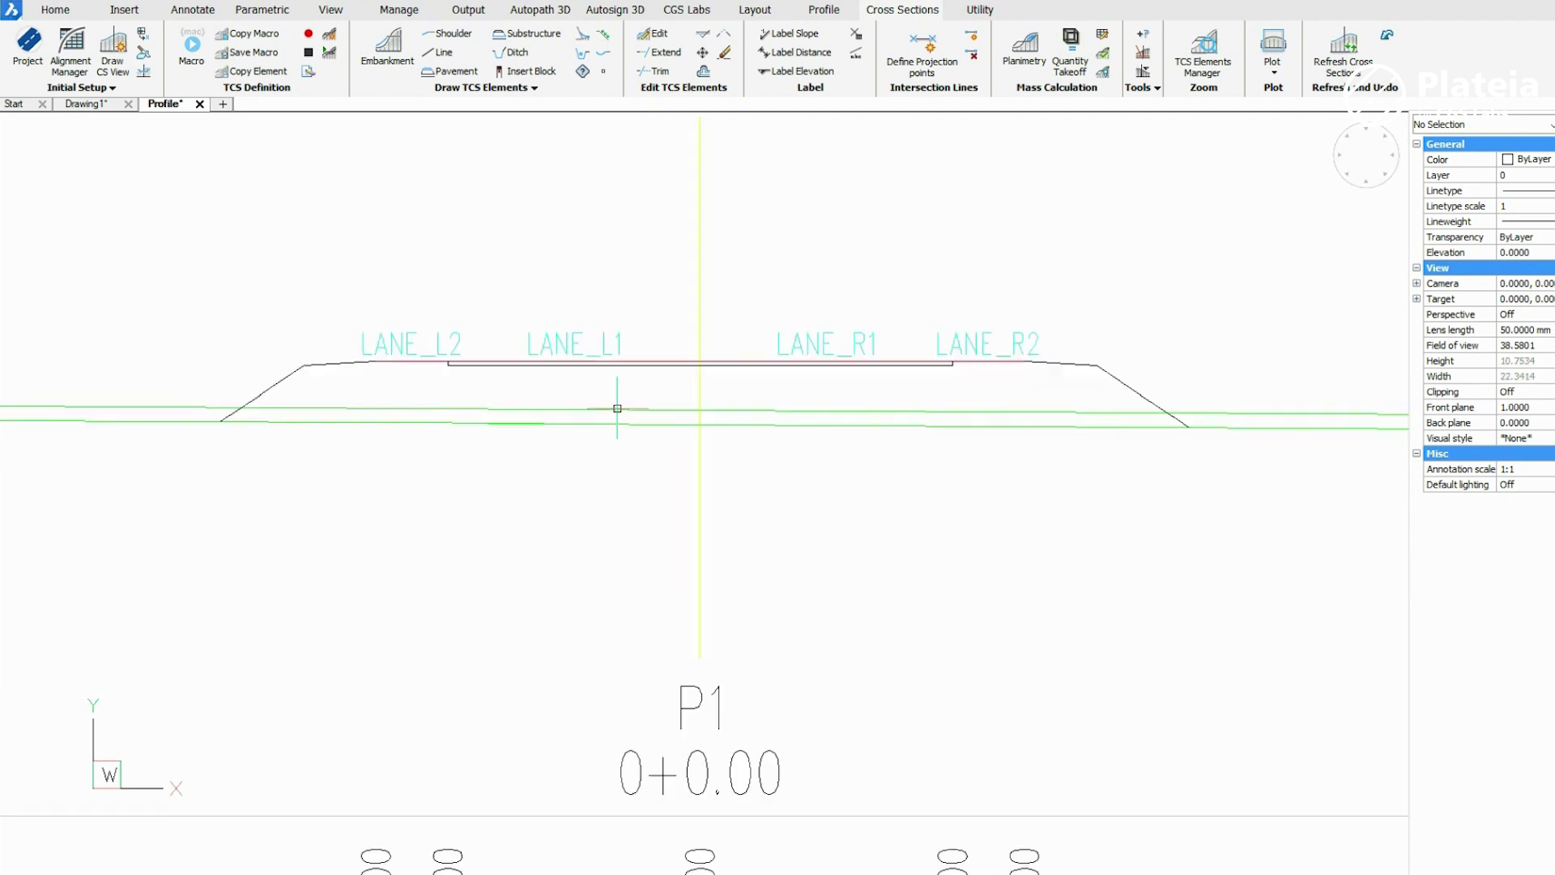
click(458, 71)
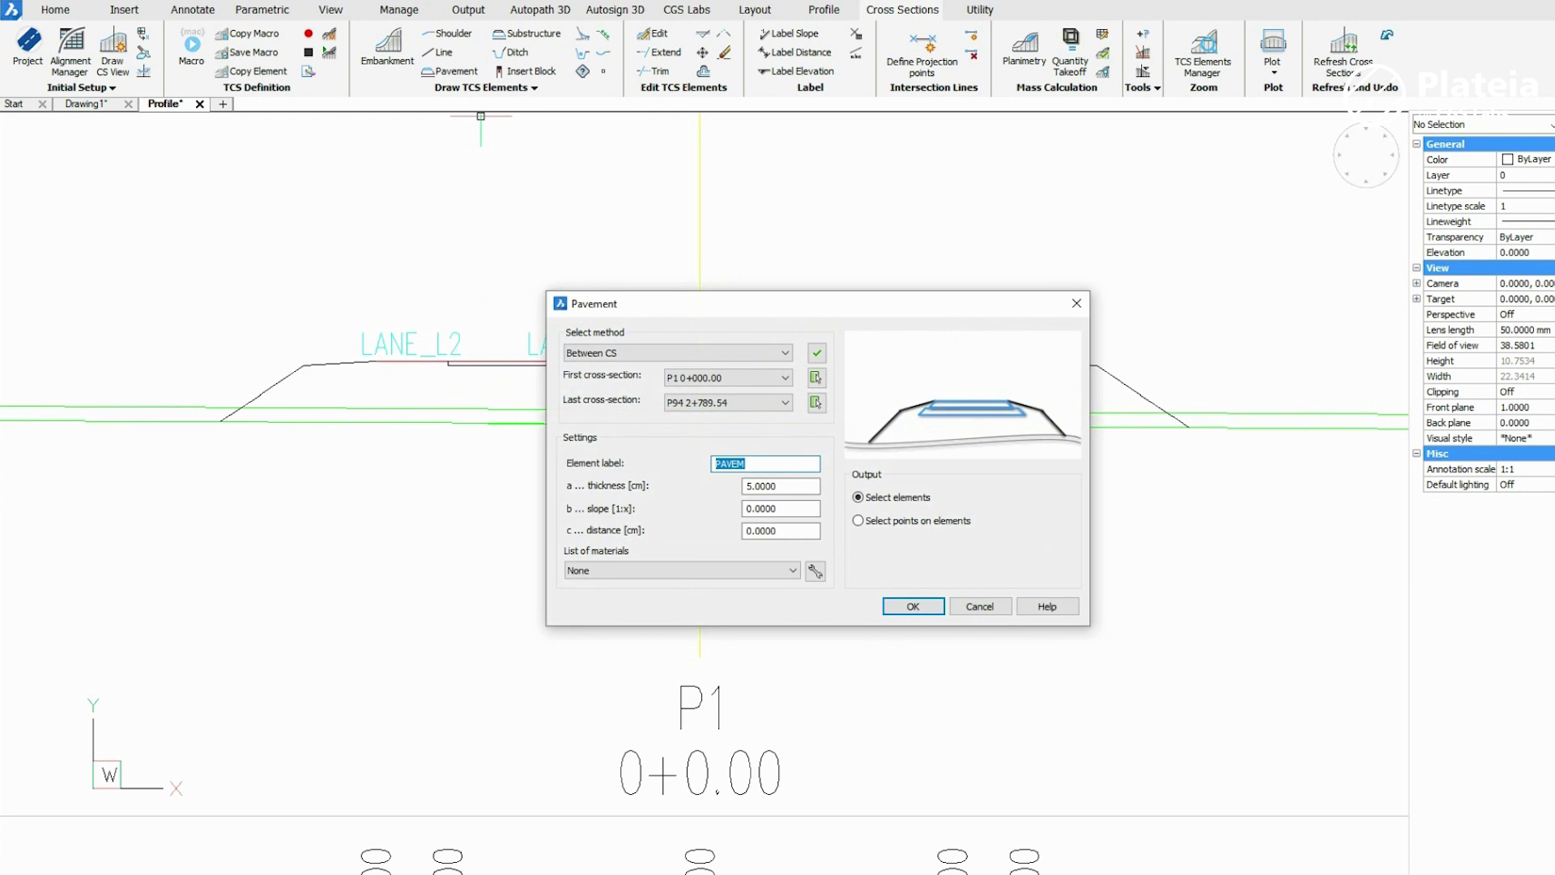
click(753, 464)
click(916, 607)
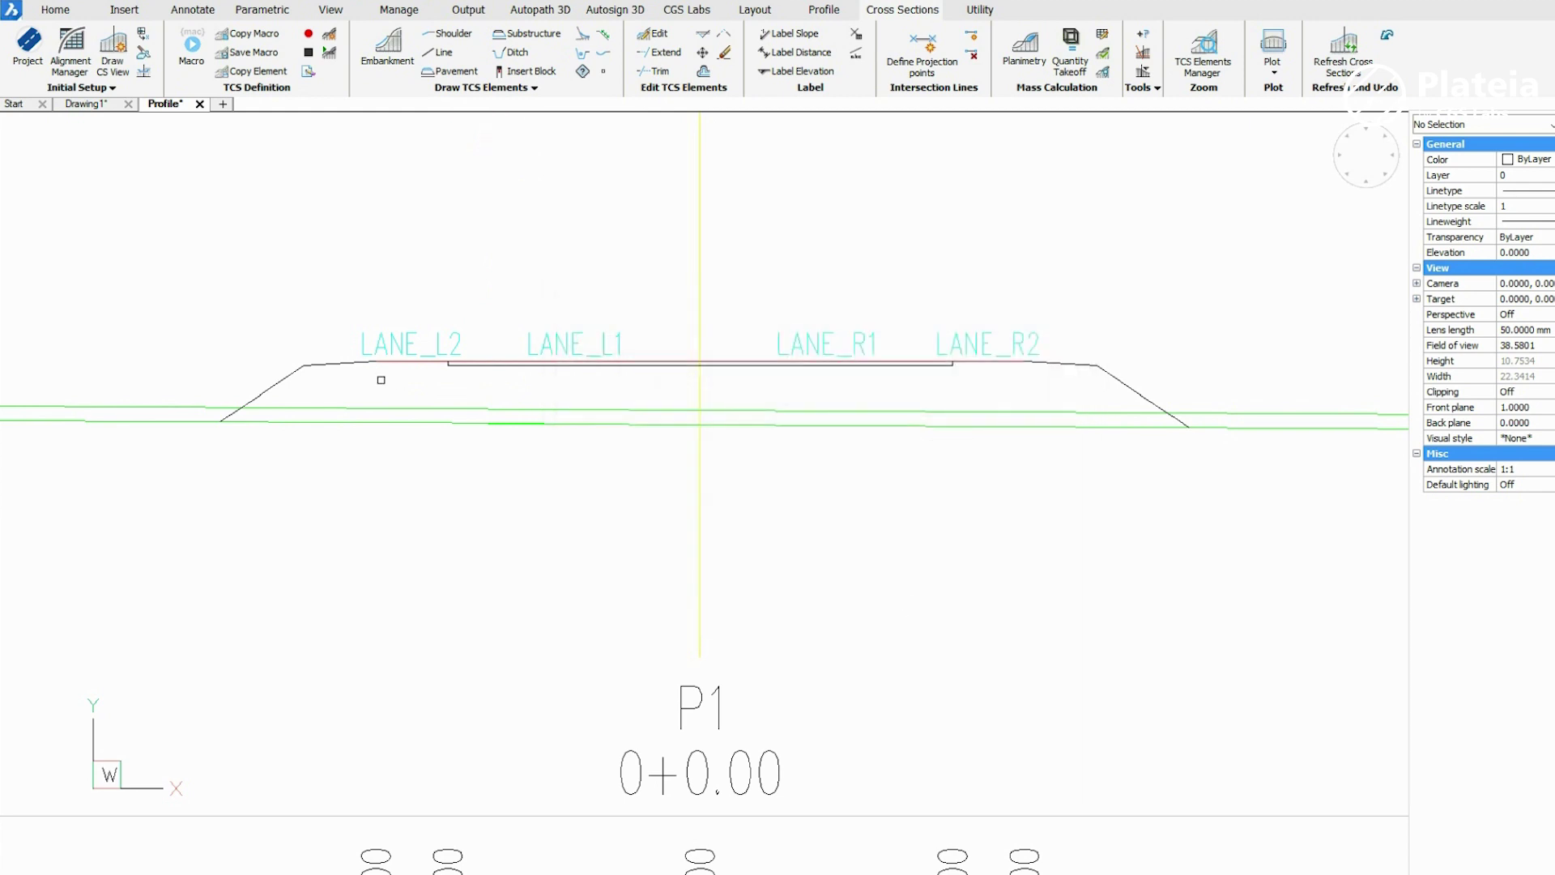
click(981, 361)
key(Return)
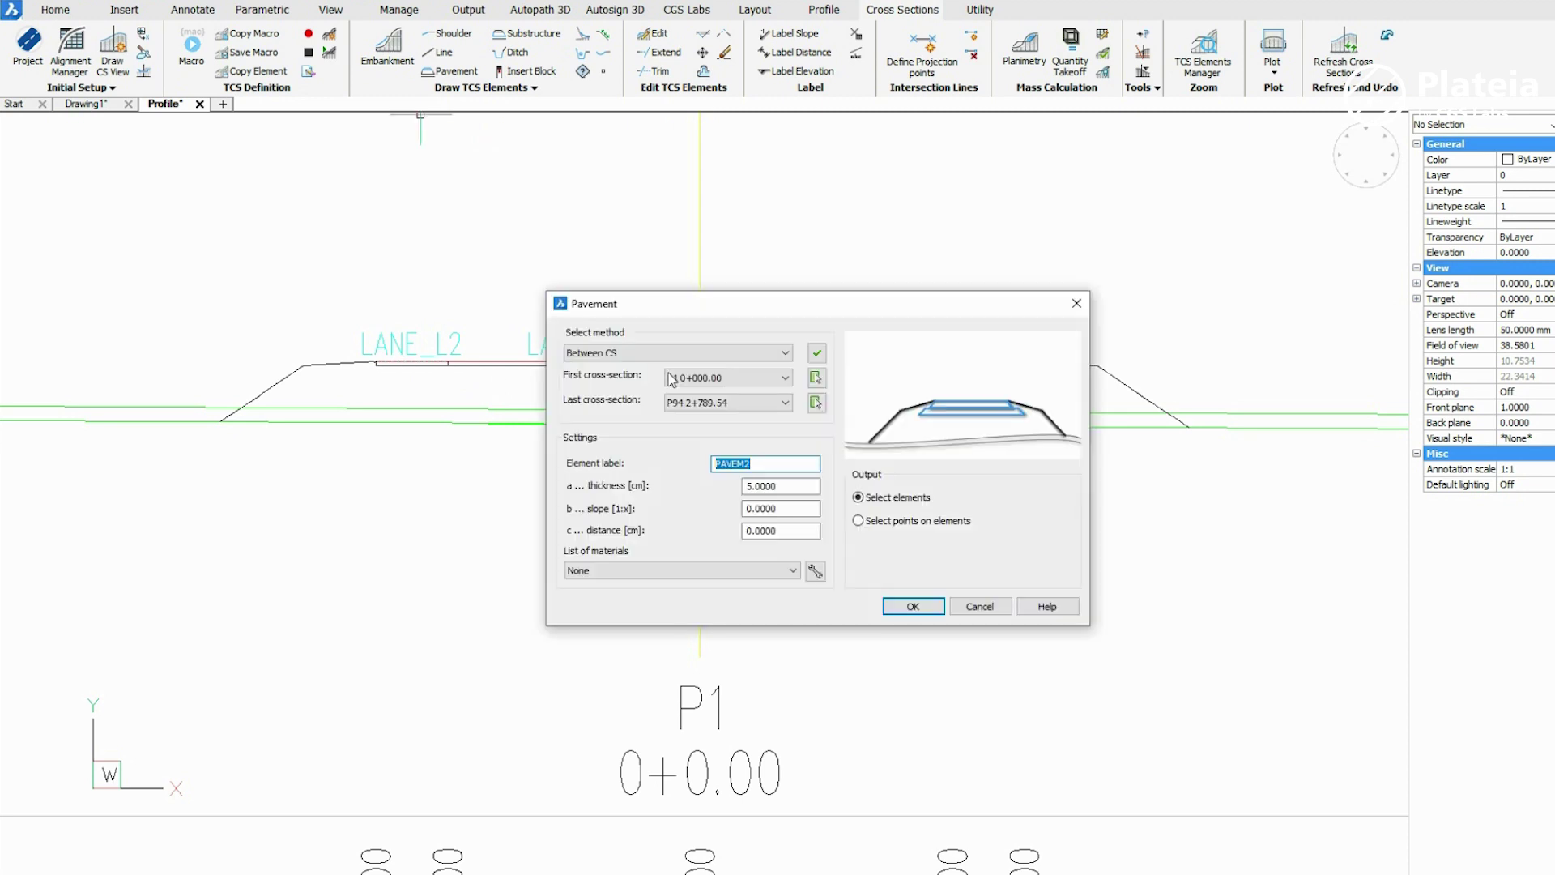
Step: Set up a PAVEM3 pavement layer 20 cm thick
click(756, 463)
double_click(770, 486)
text(20)
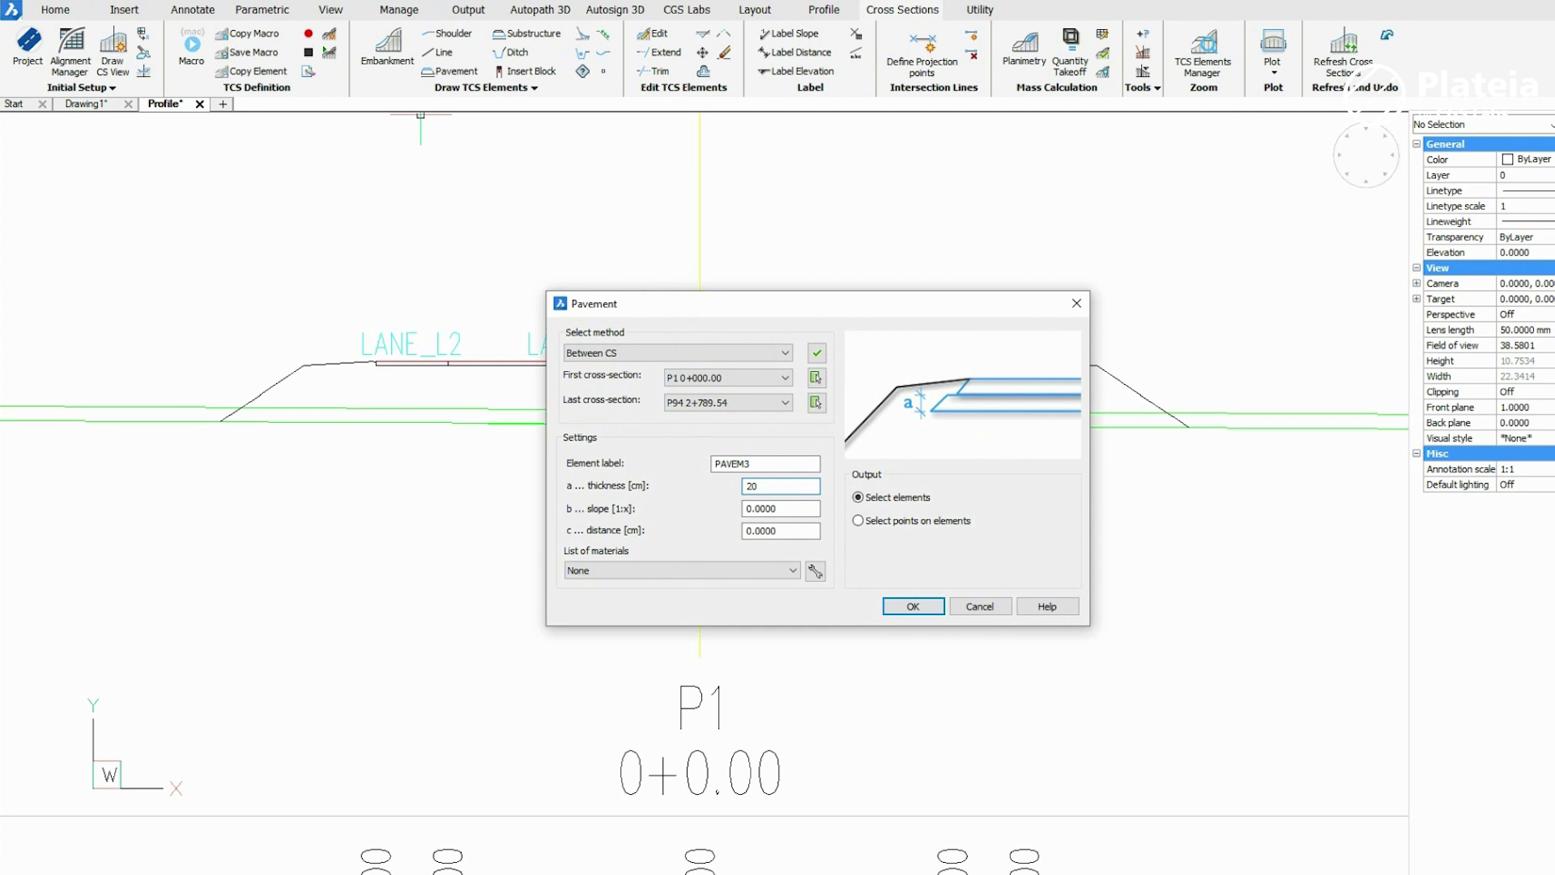
click(905, 607)
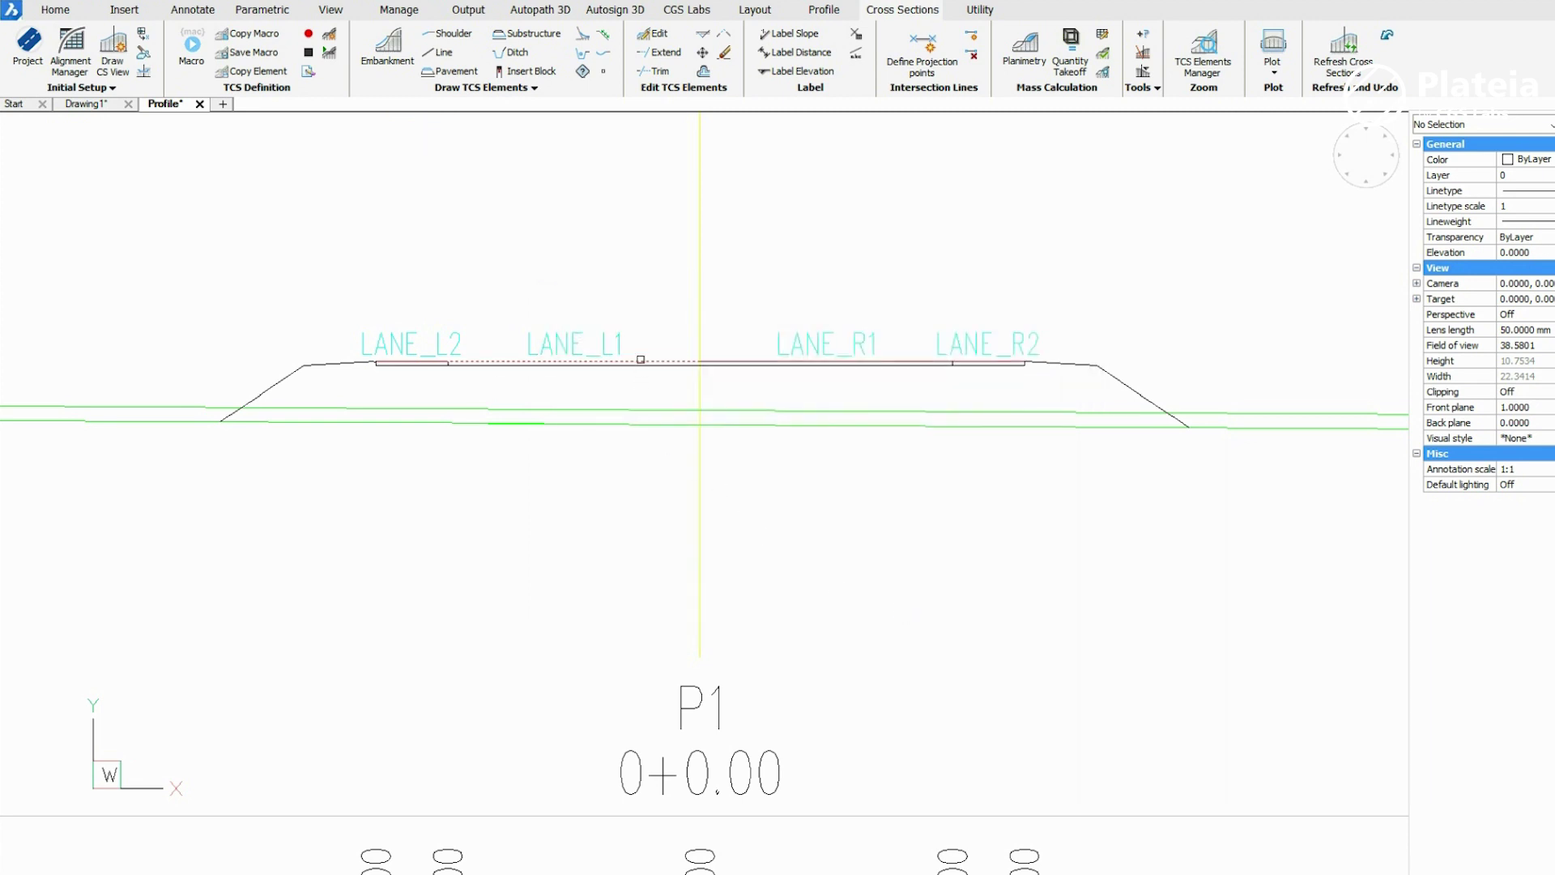
Step: Apply 20 cm pavement under LANE_L1 and LANE_R1, then under LANE_L2 and LANE_R2
click(717, 360)
click(457, 71)
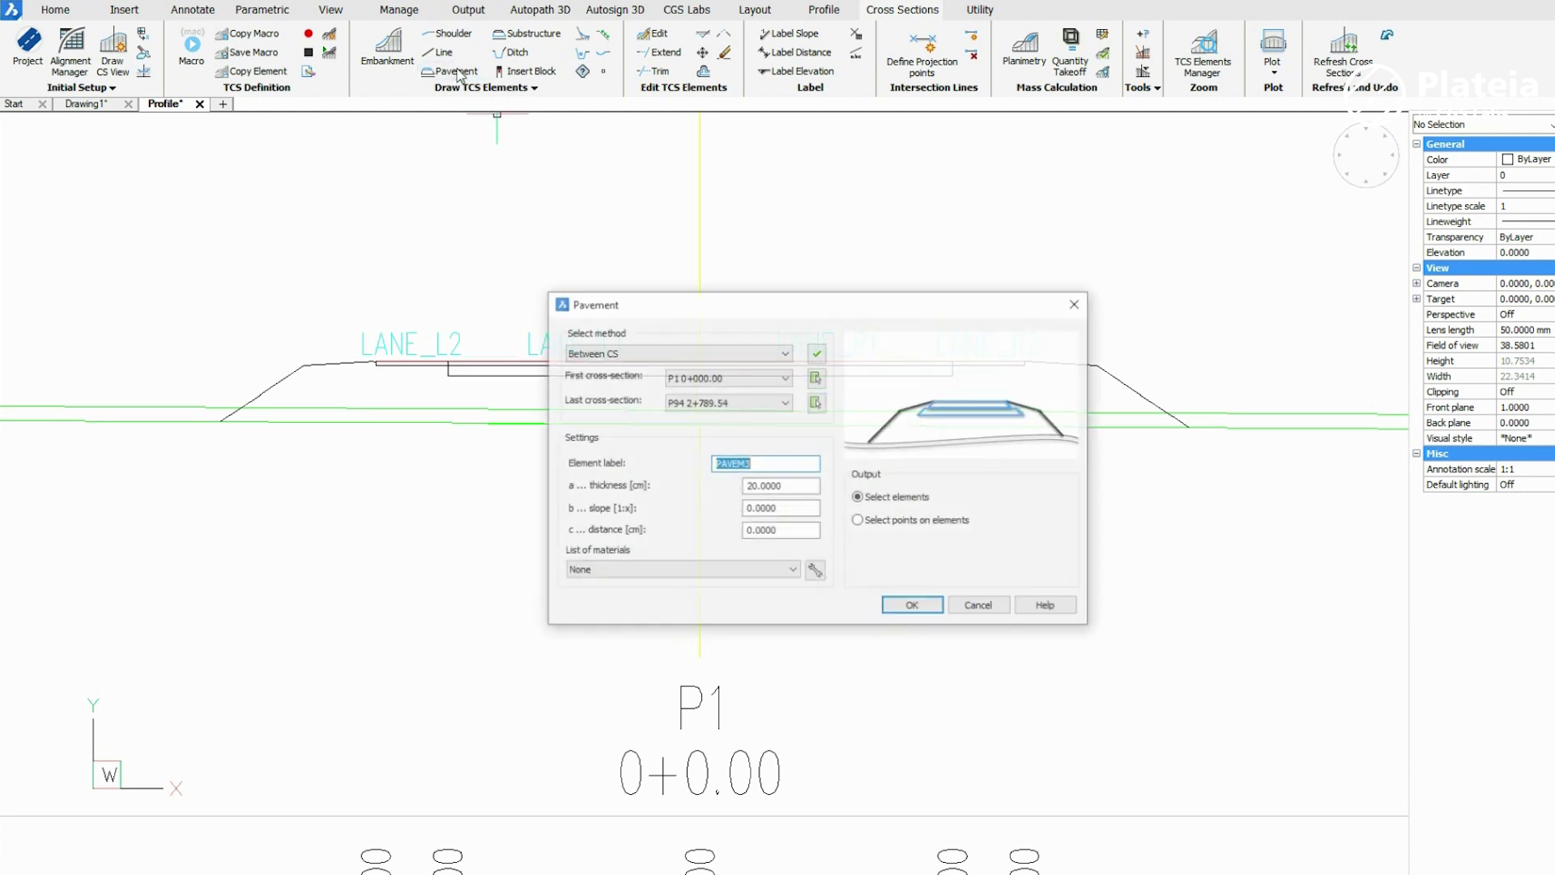
click(756, 464)
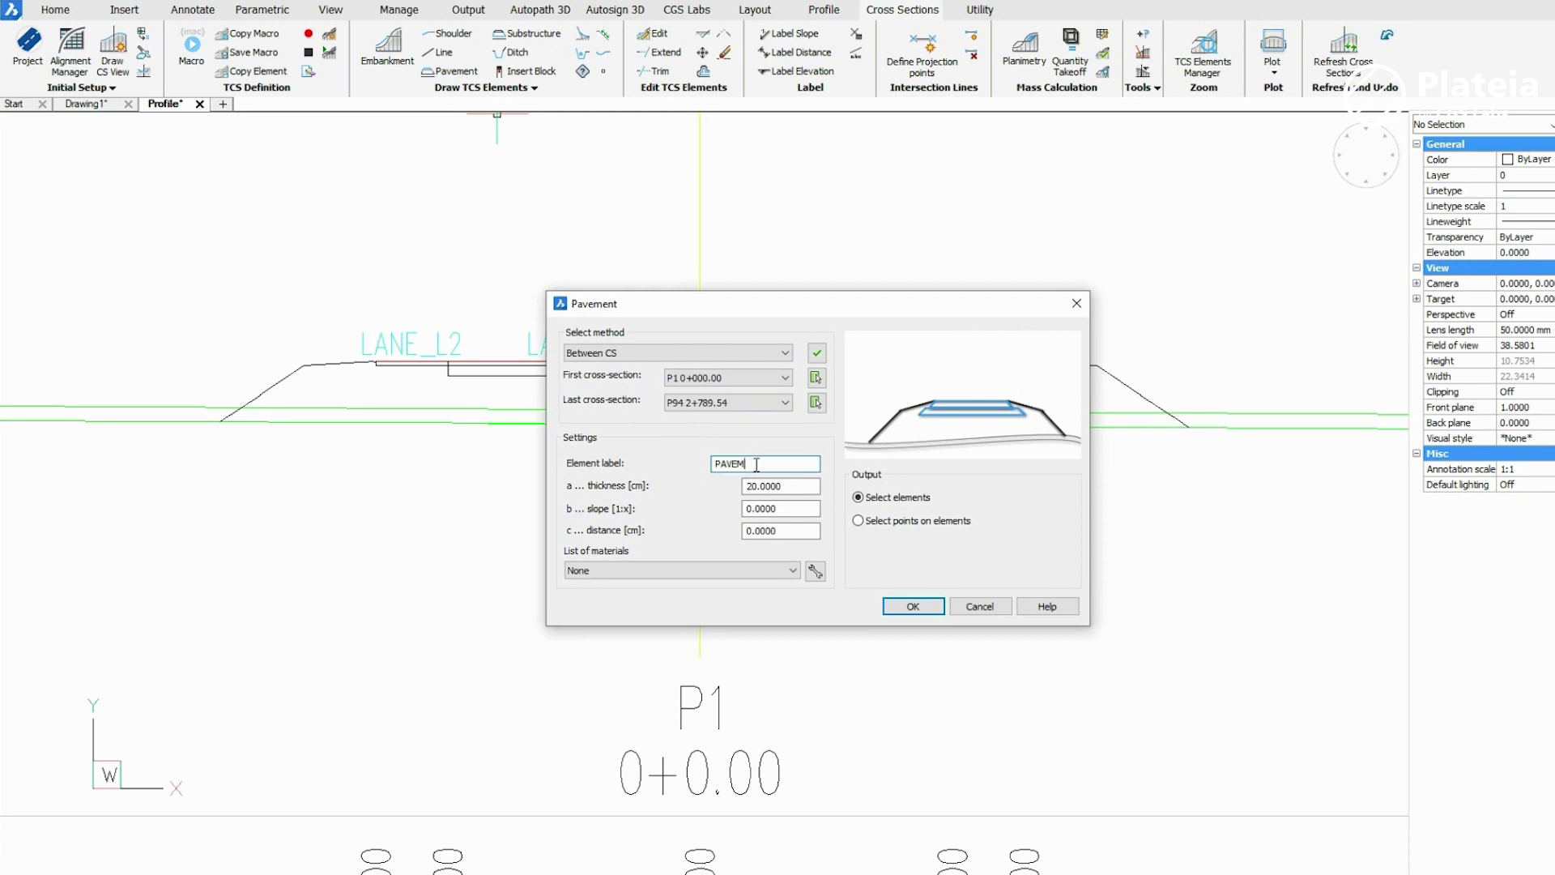
click(912, 606)
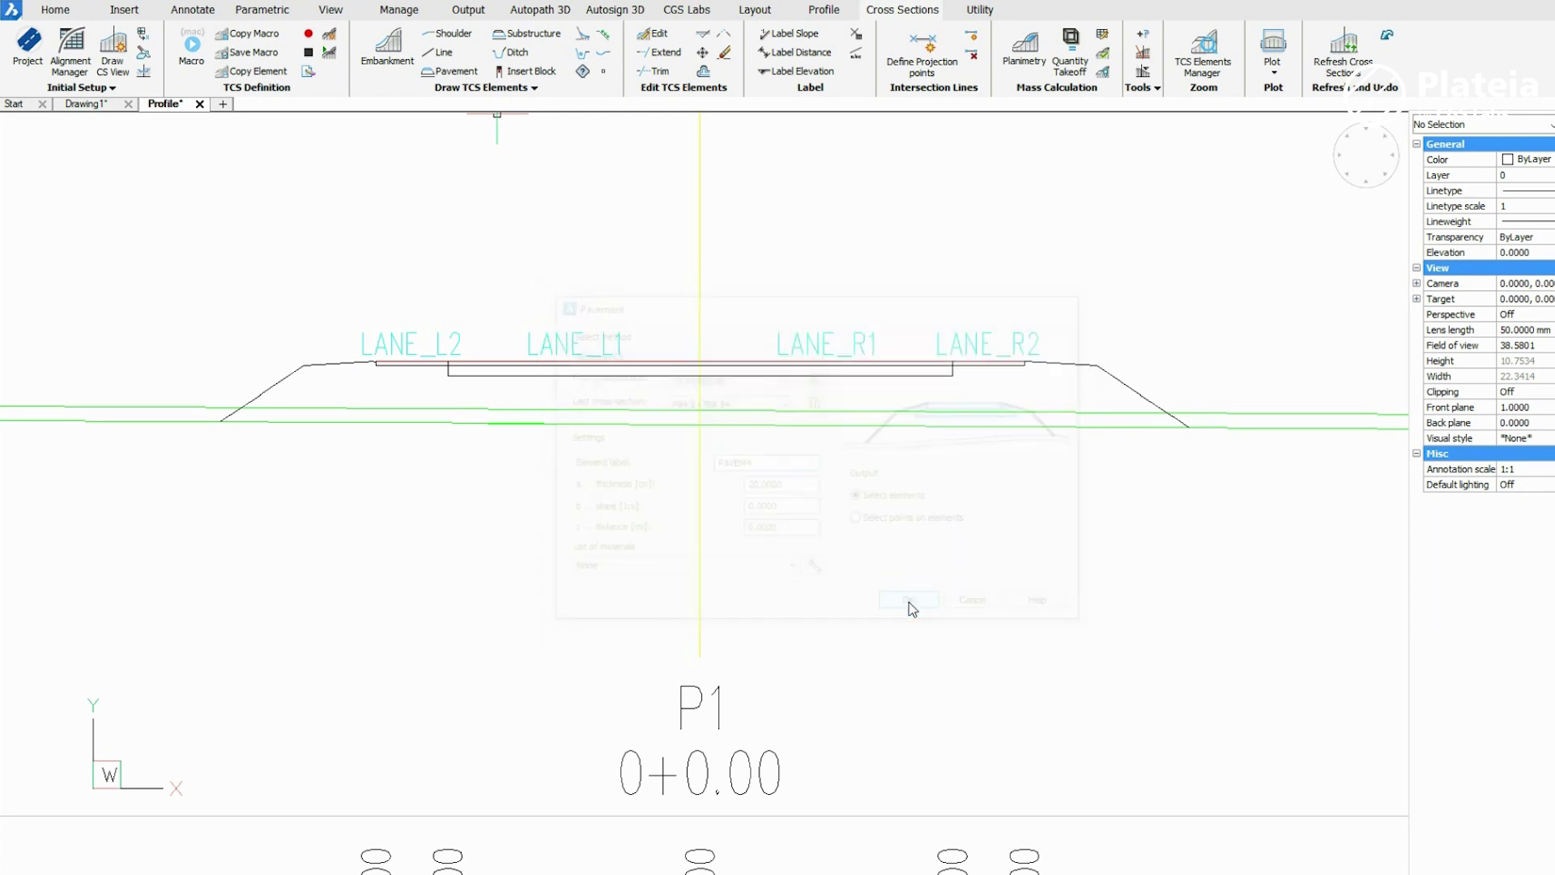
click(416, 366)
click(975, 362)
key(Return)
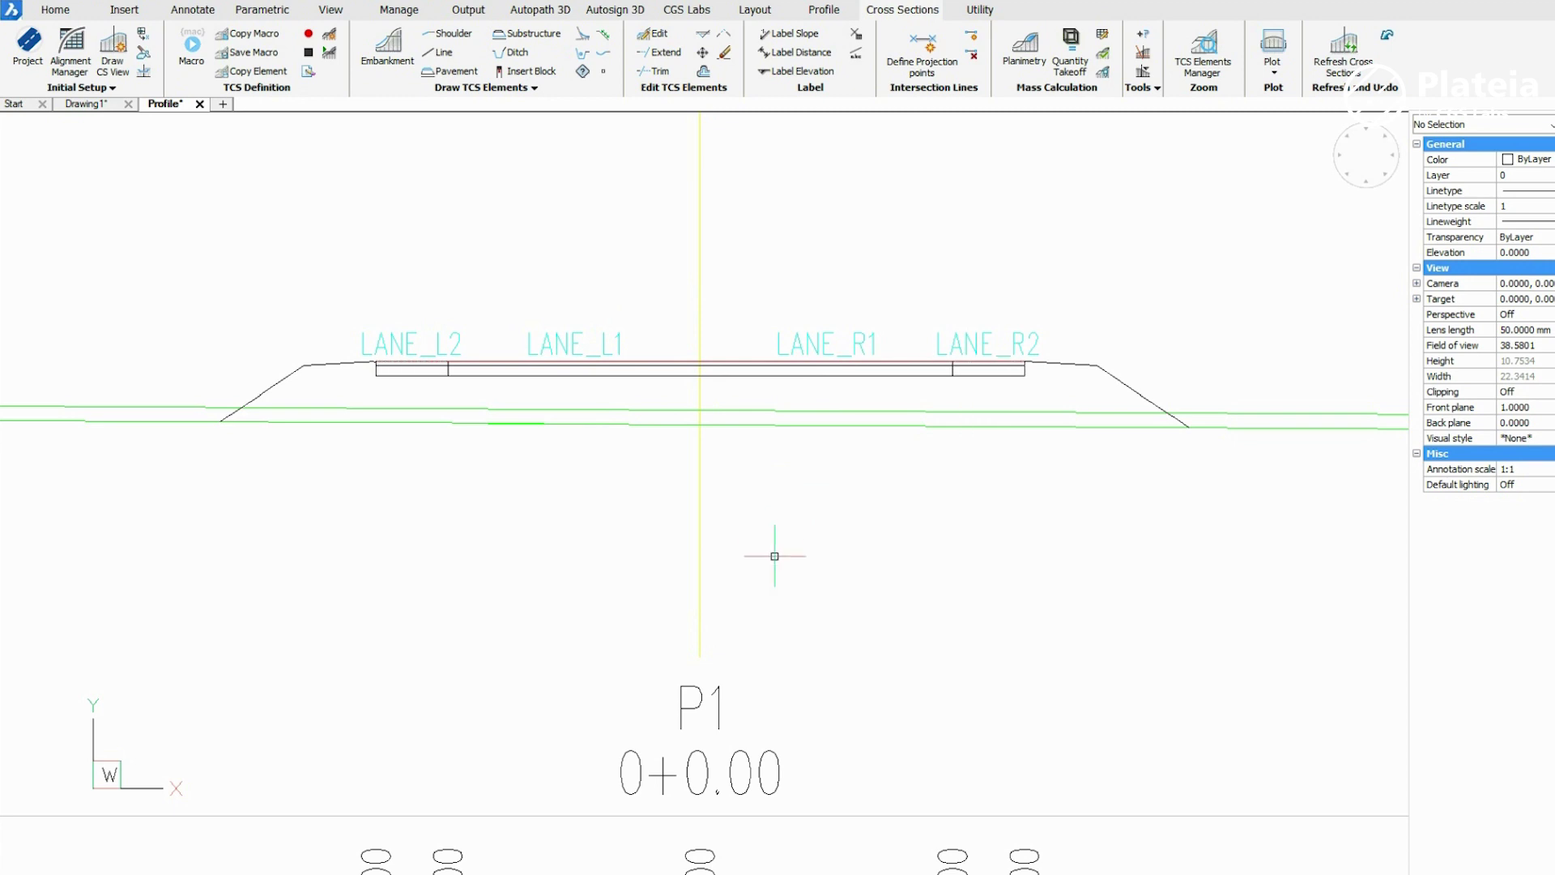
Step: Add a substructure under the lanes with b=0, c=1, d=1, drawn to the embankments
click(524, 35)
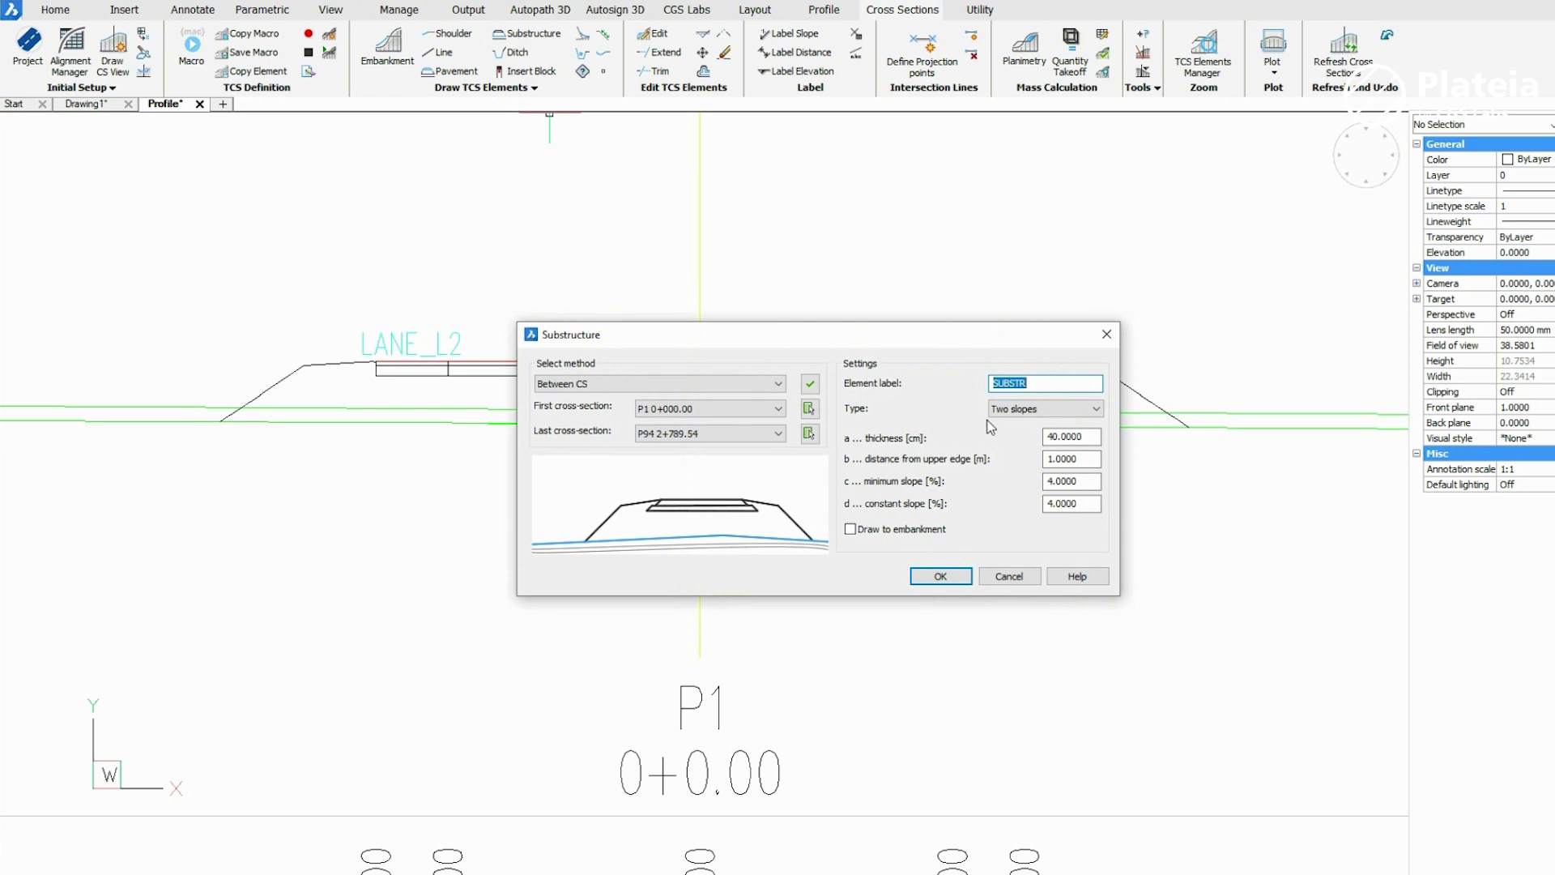
click(1073, 458)
text(0)
key(Tab)
text(1)
key(Tab)
text(1)
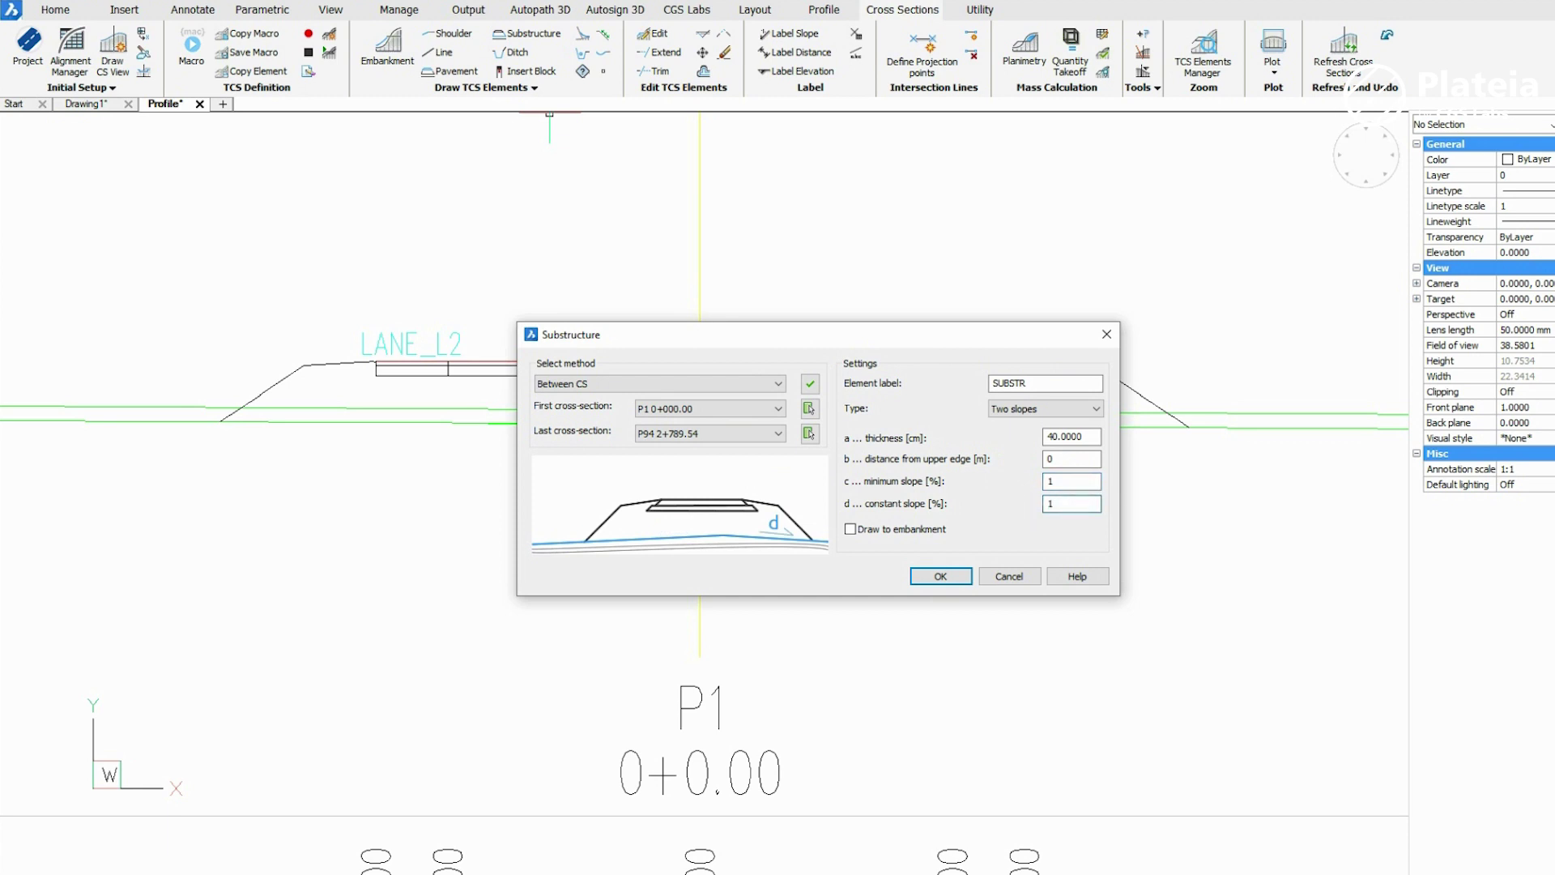
click(913, 531)
click(938, 576)
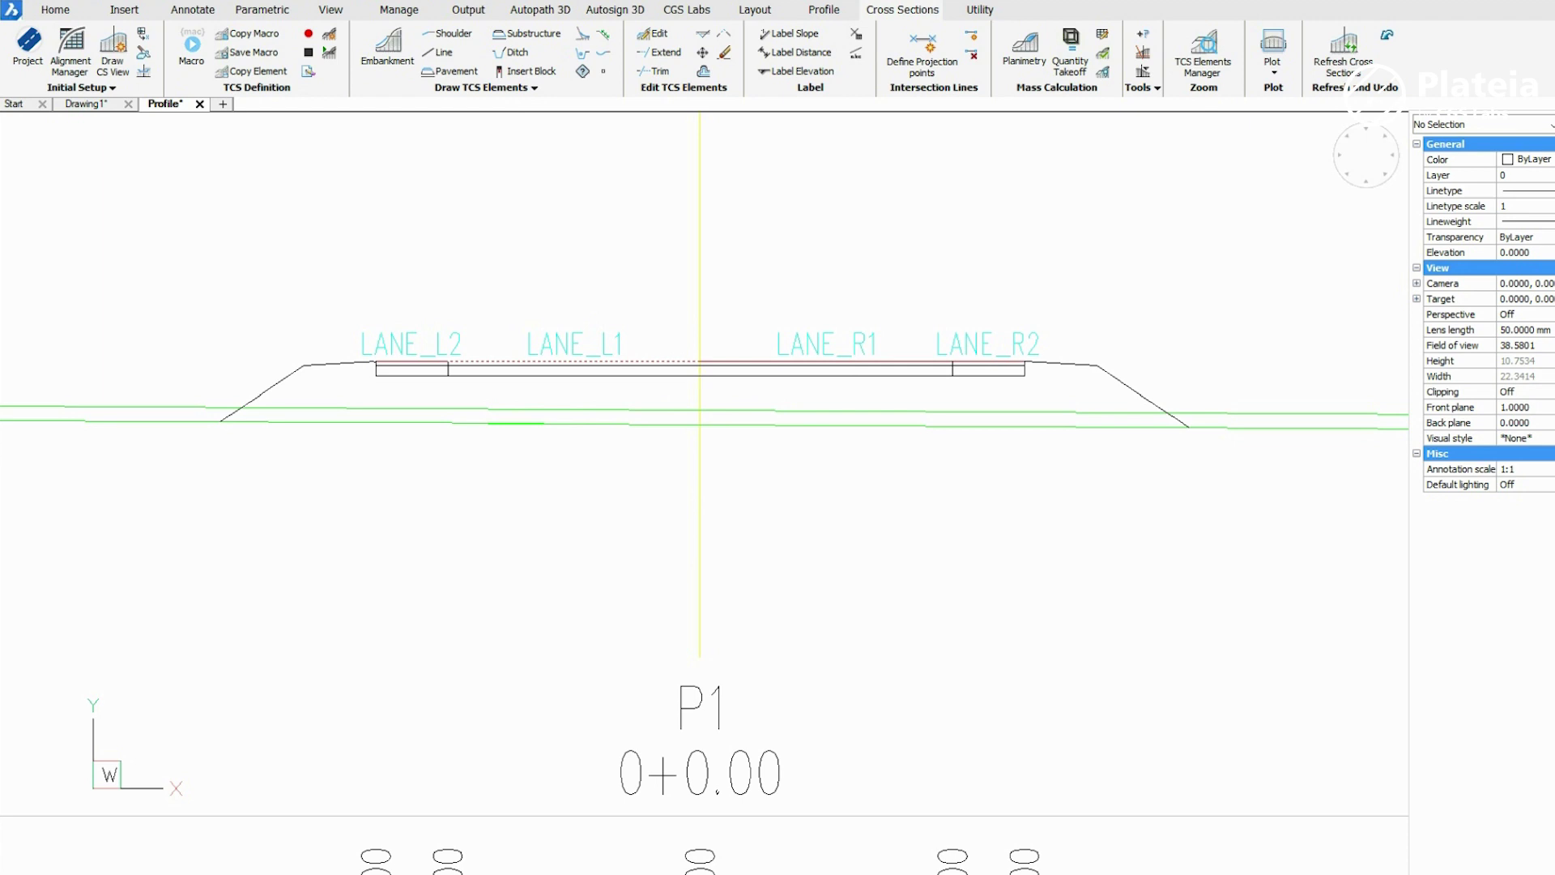
click(735, 359)
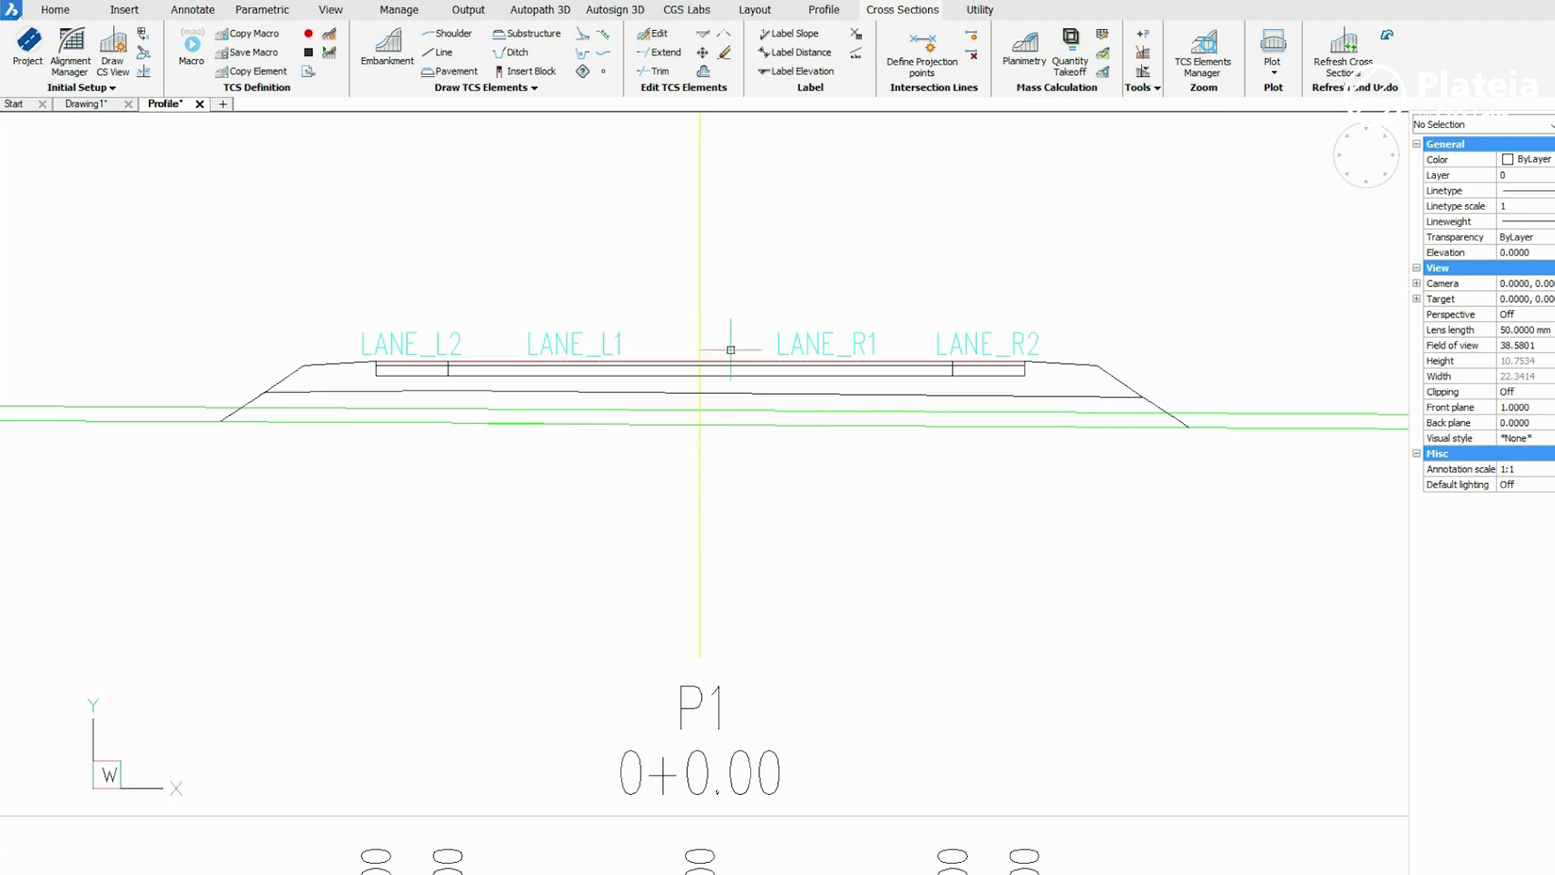
Step: Set up a second substructure layer SUBSTR2 with thickness 5
click(532, 37)
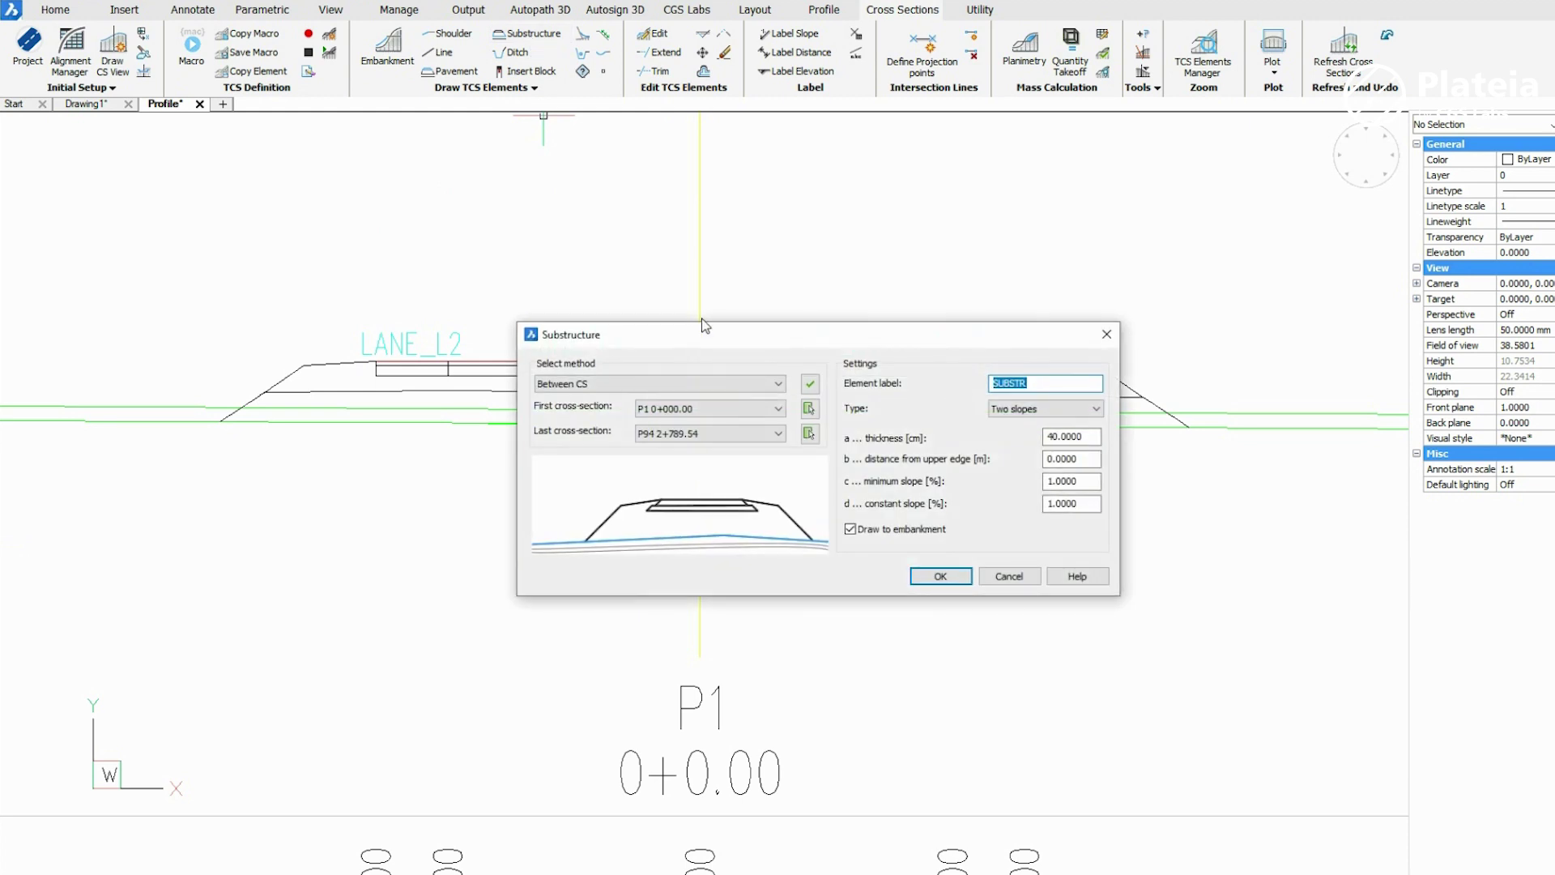
key(End)
text(2)
double_click(1090, 436)
text(5)
click(937, 576)
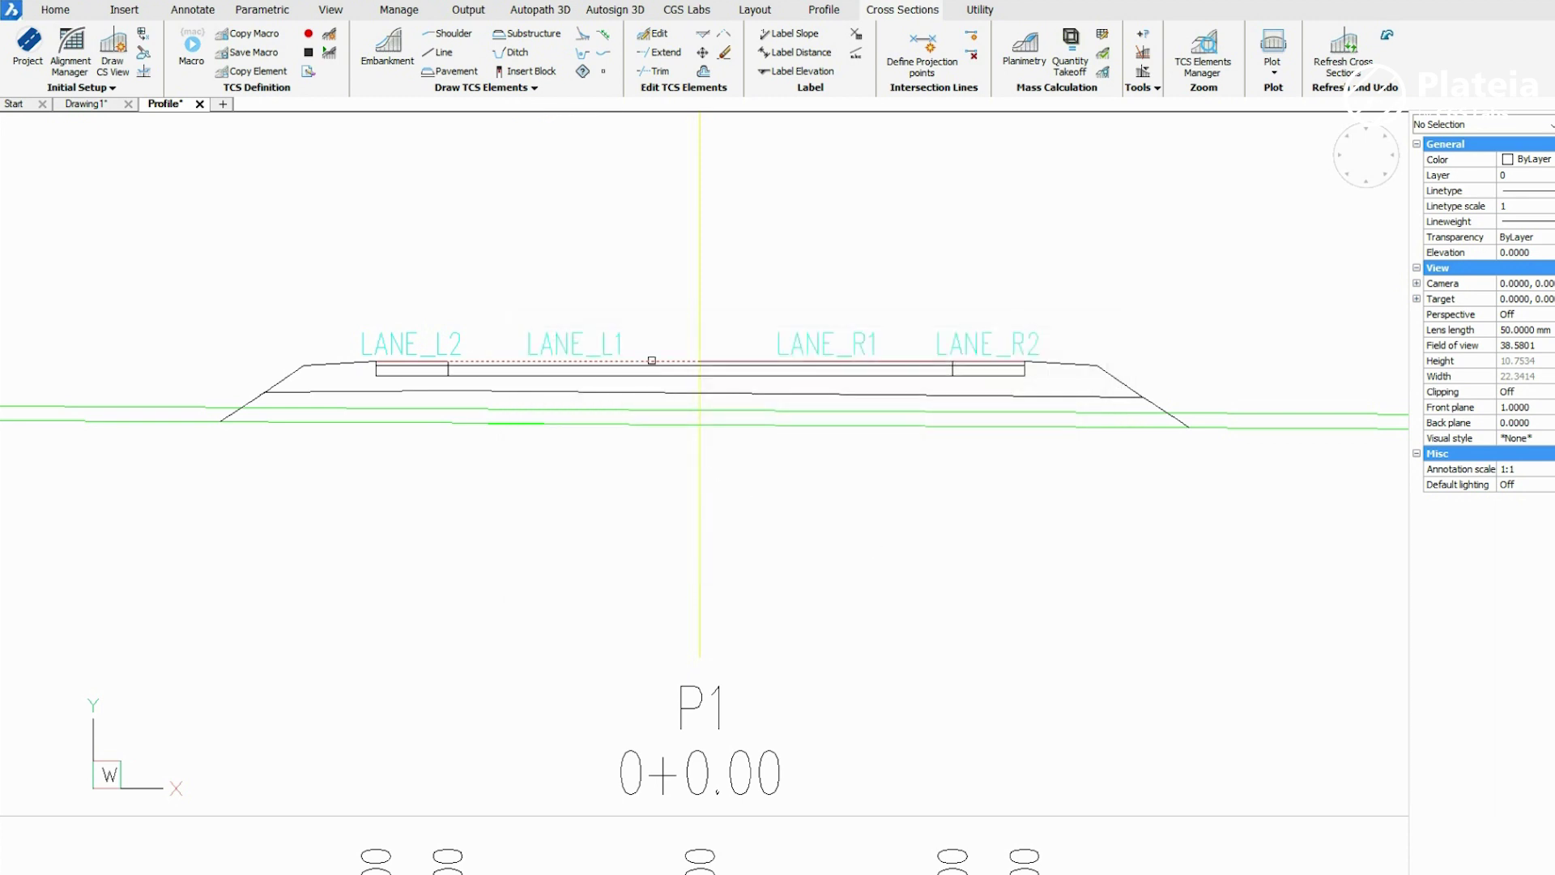
Step: Place SUBSTR2 under the road, then add a 3 m deep flat-bottomed ditch DITCH_1_L_IP on the left
click(728, 361)
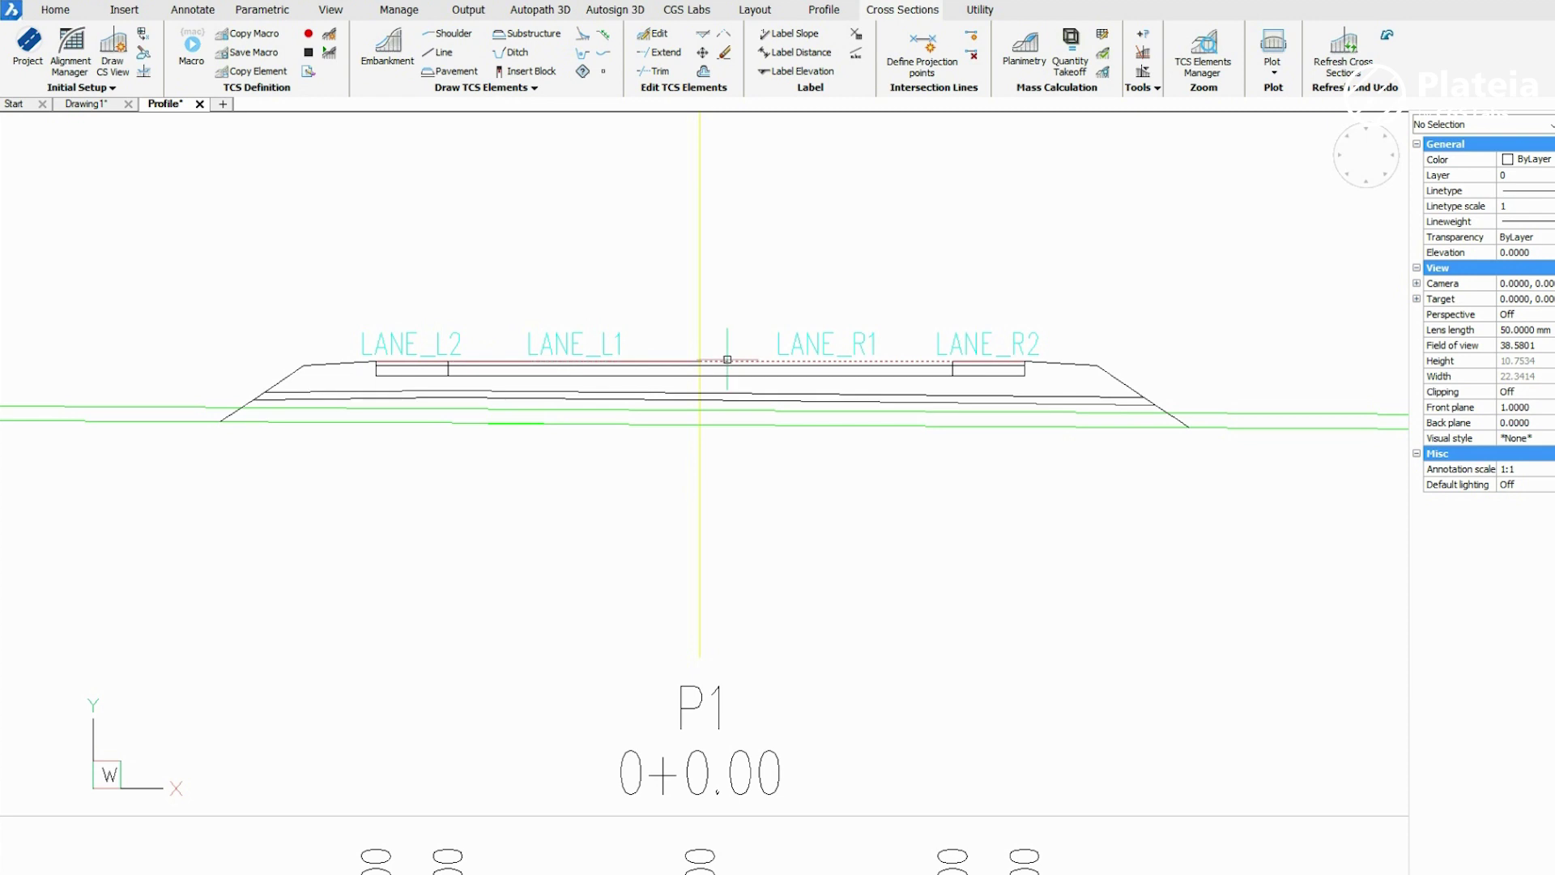
click(510, 57)
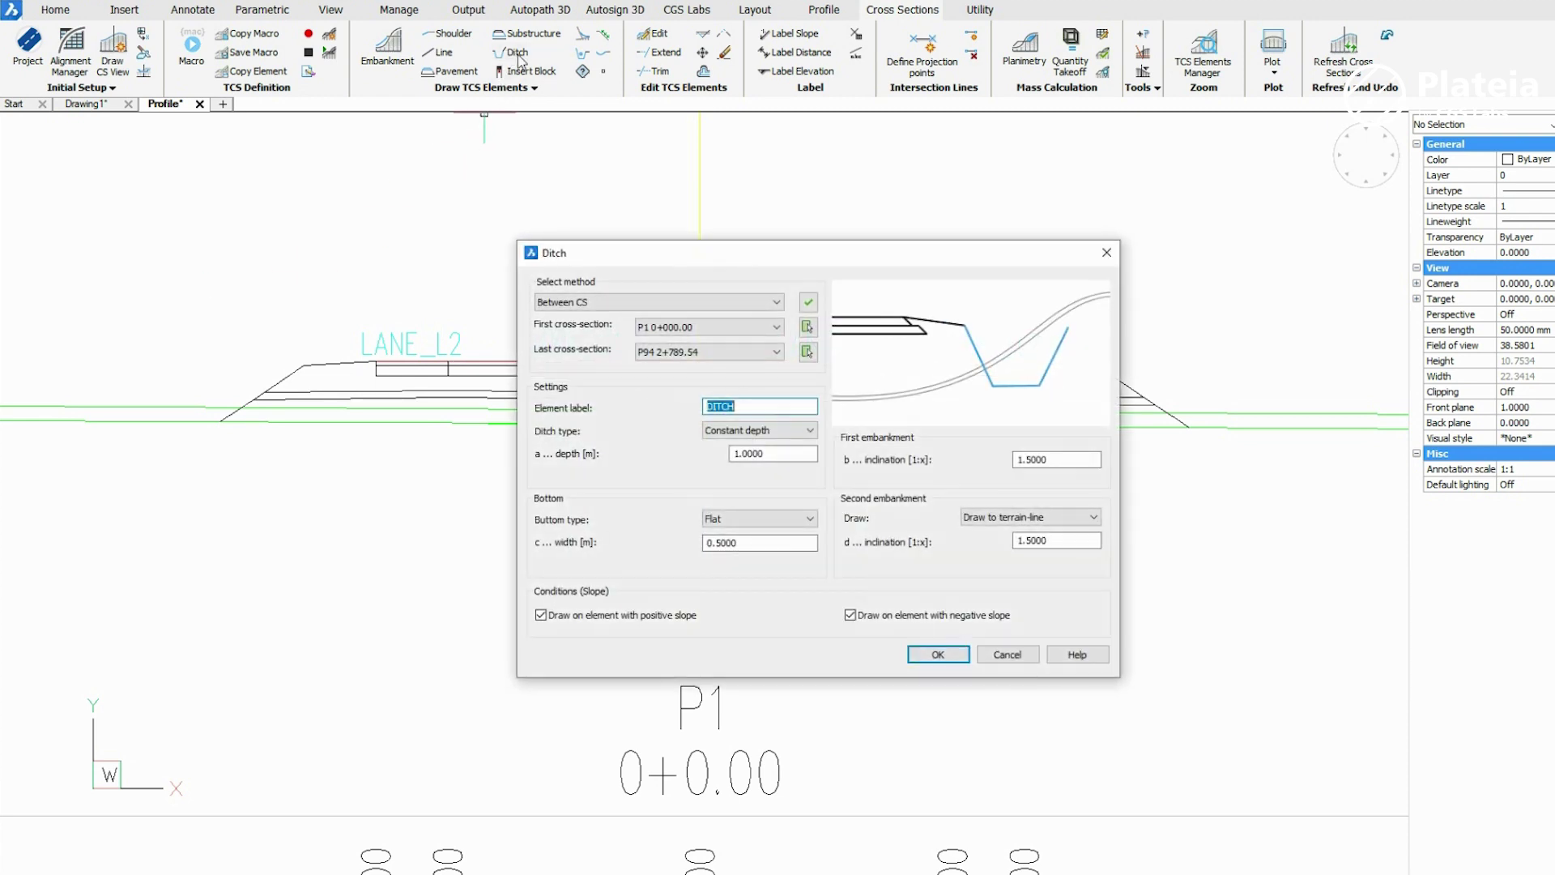
click(749, 409)
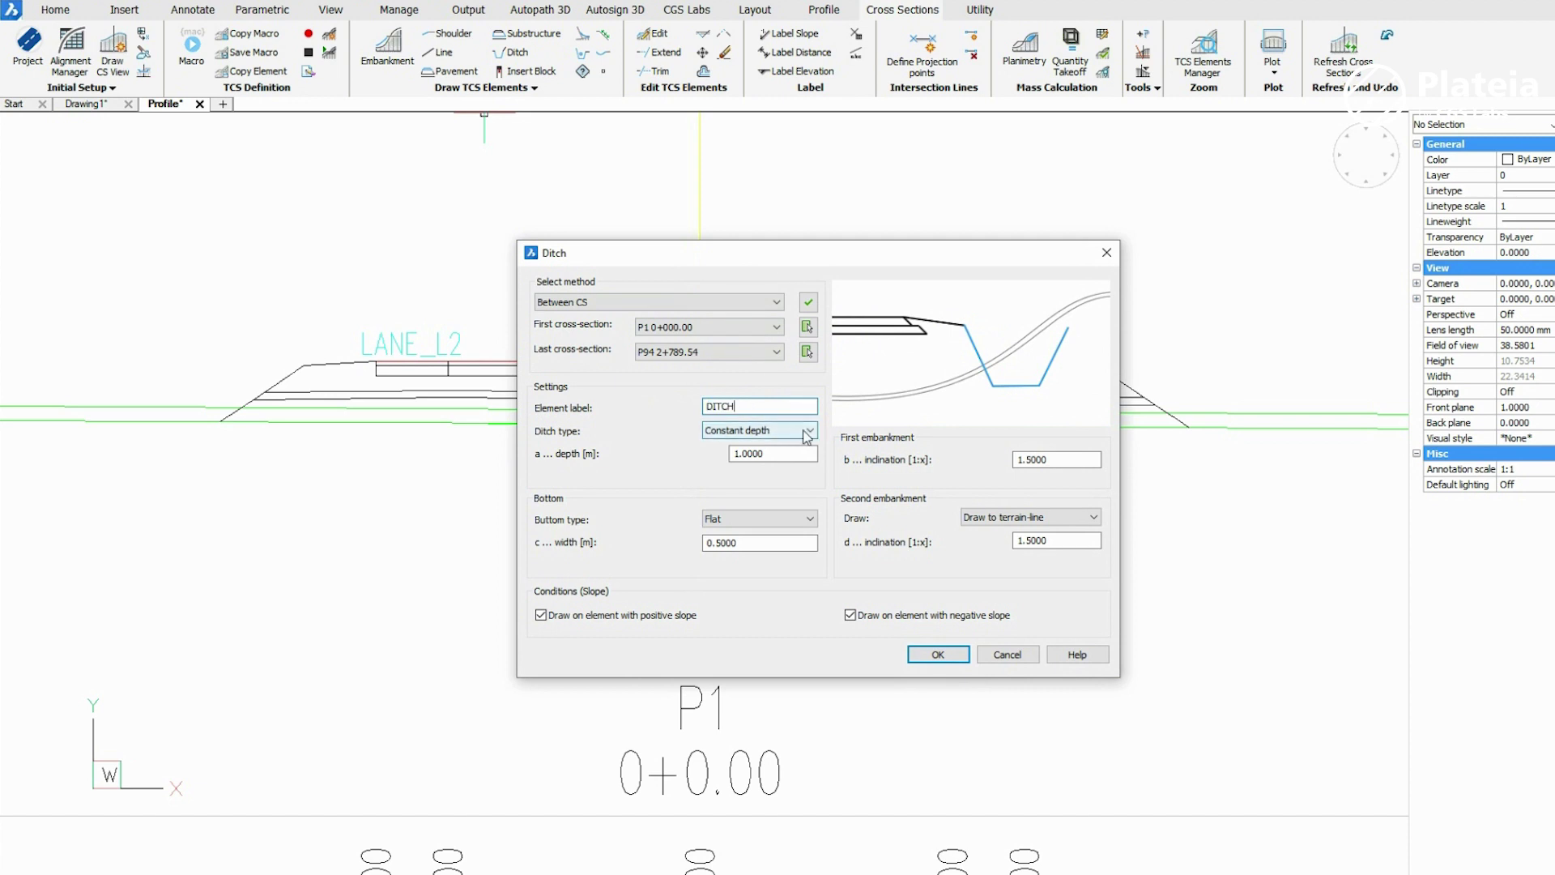
double_click(774, 454)
text(3)
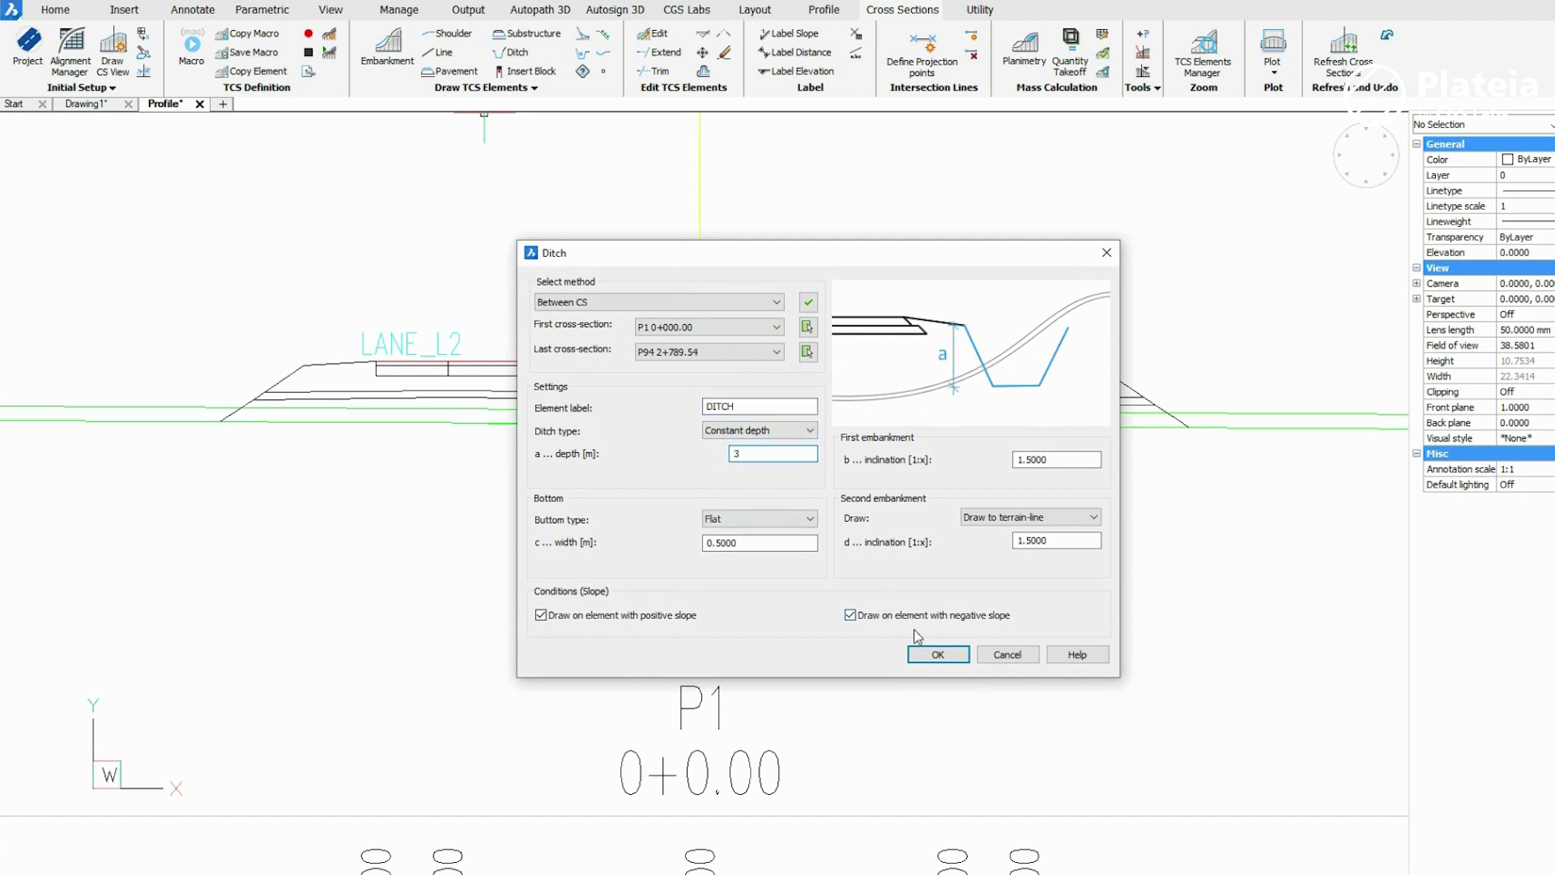
click(935, 654)
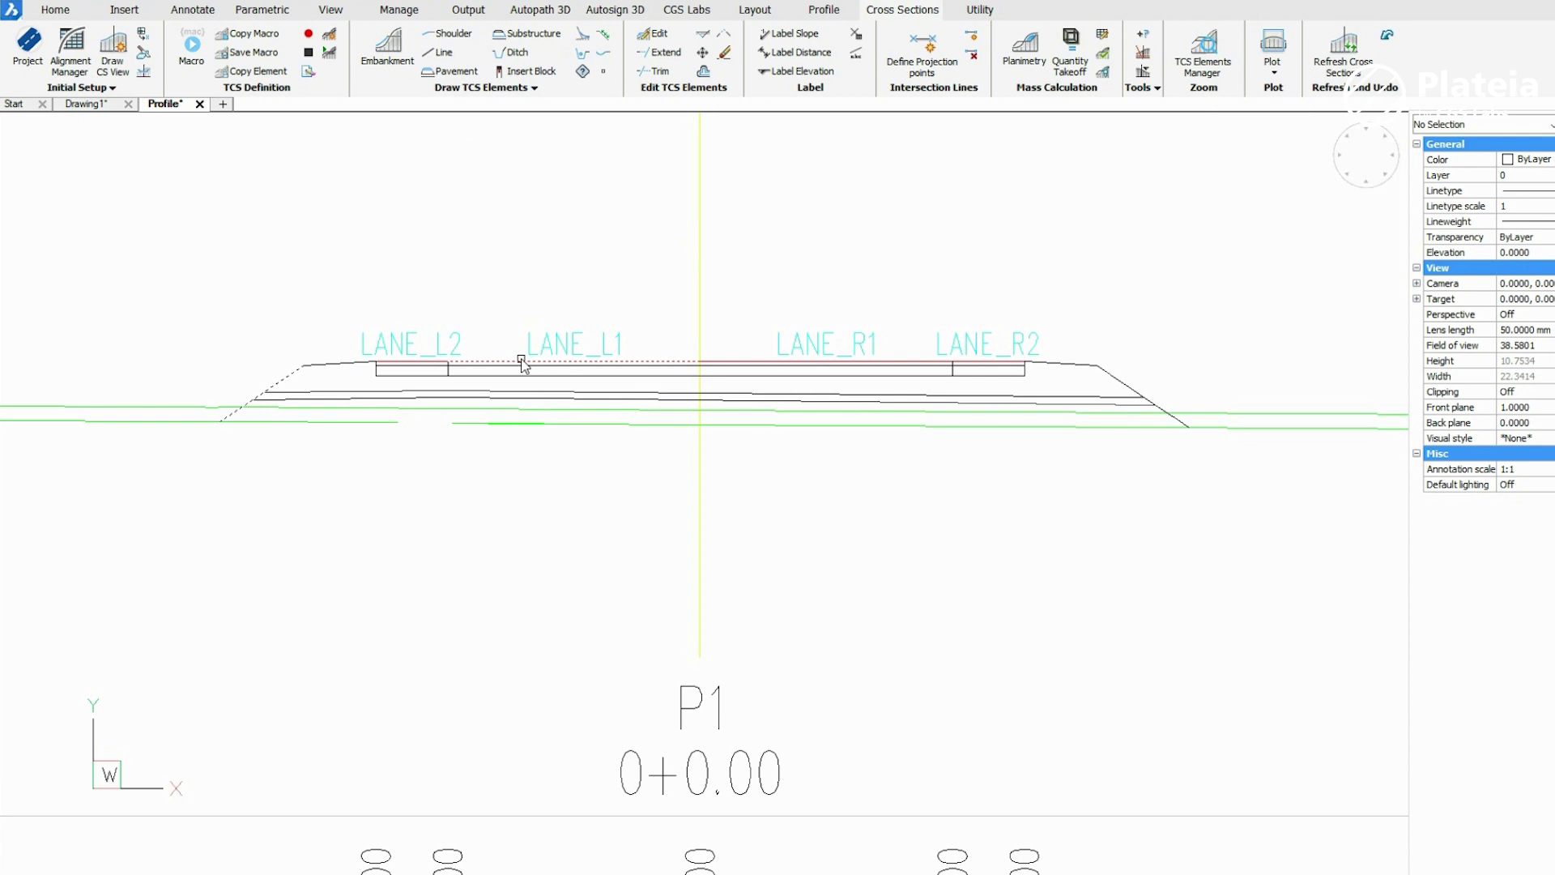
scroll(445, 531, down, 3)
scroll(444, 531, up, 2)
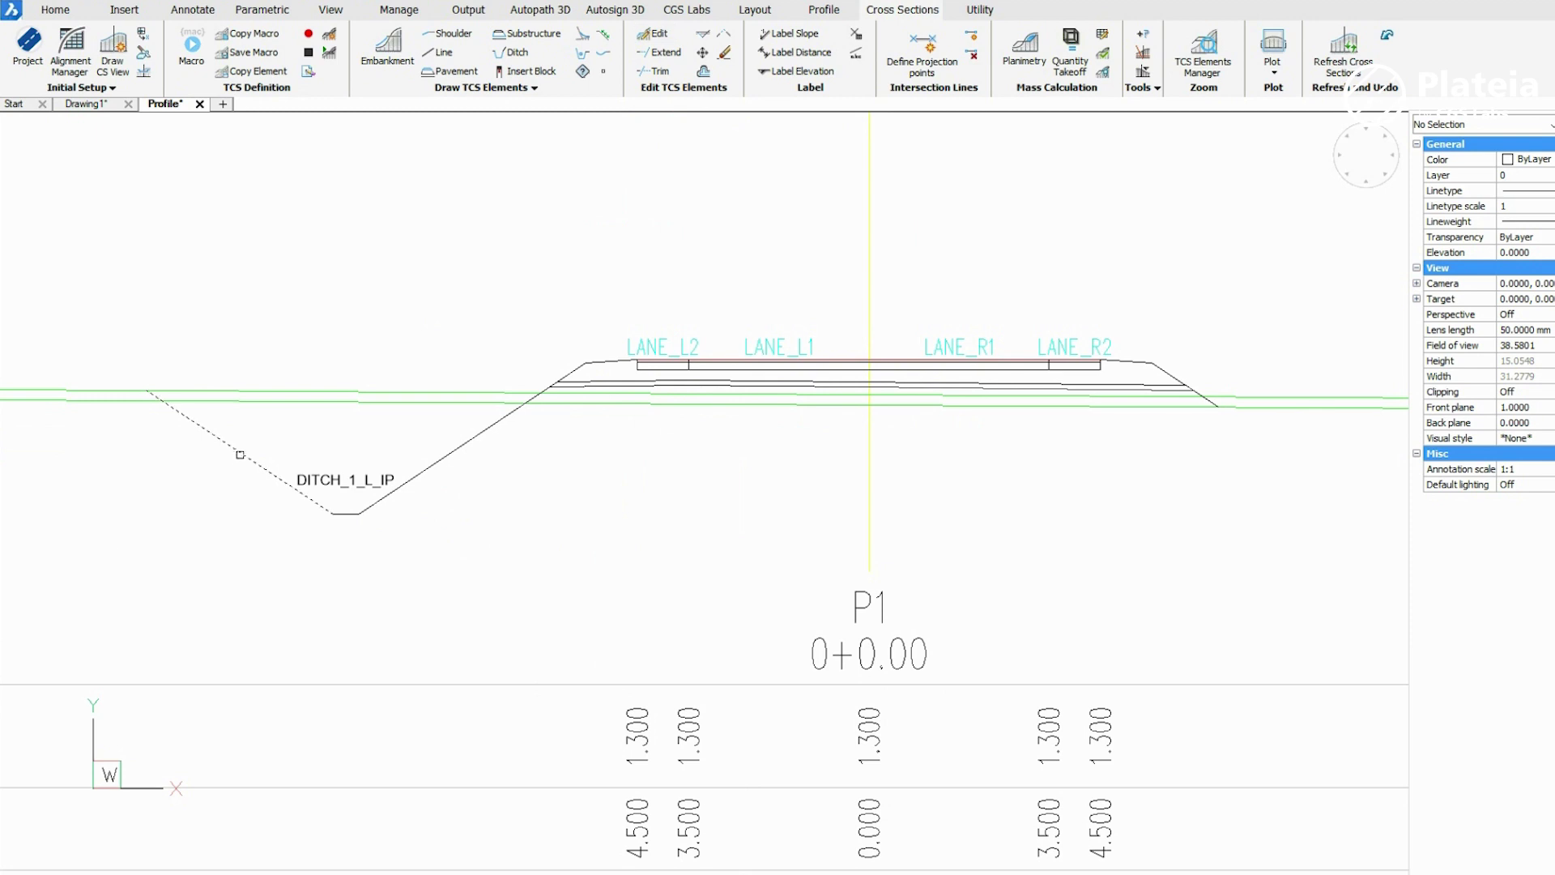
Step: Change DITCH_1_L_IP's side inclinations b and d to 1 for sections P1 to P94
click(242, 453)
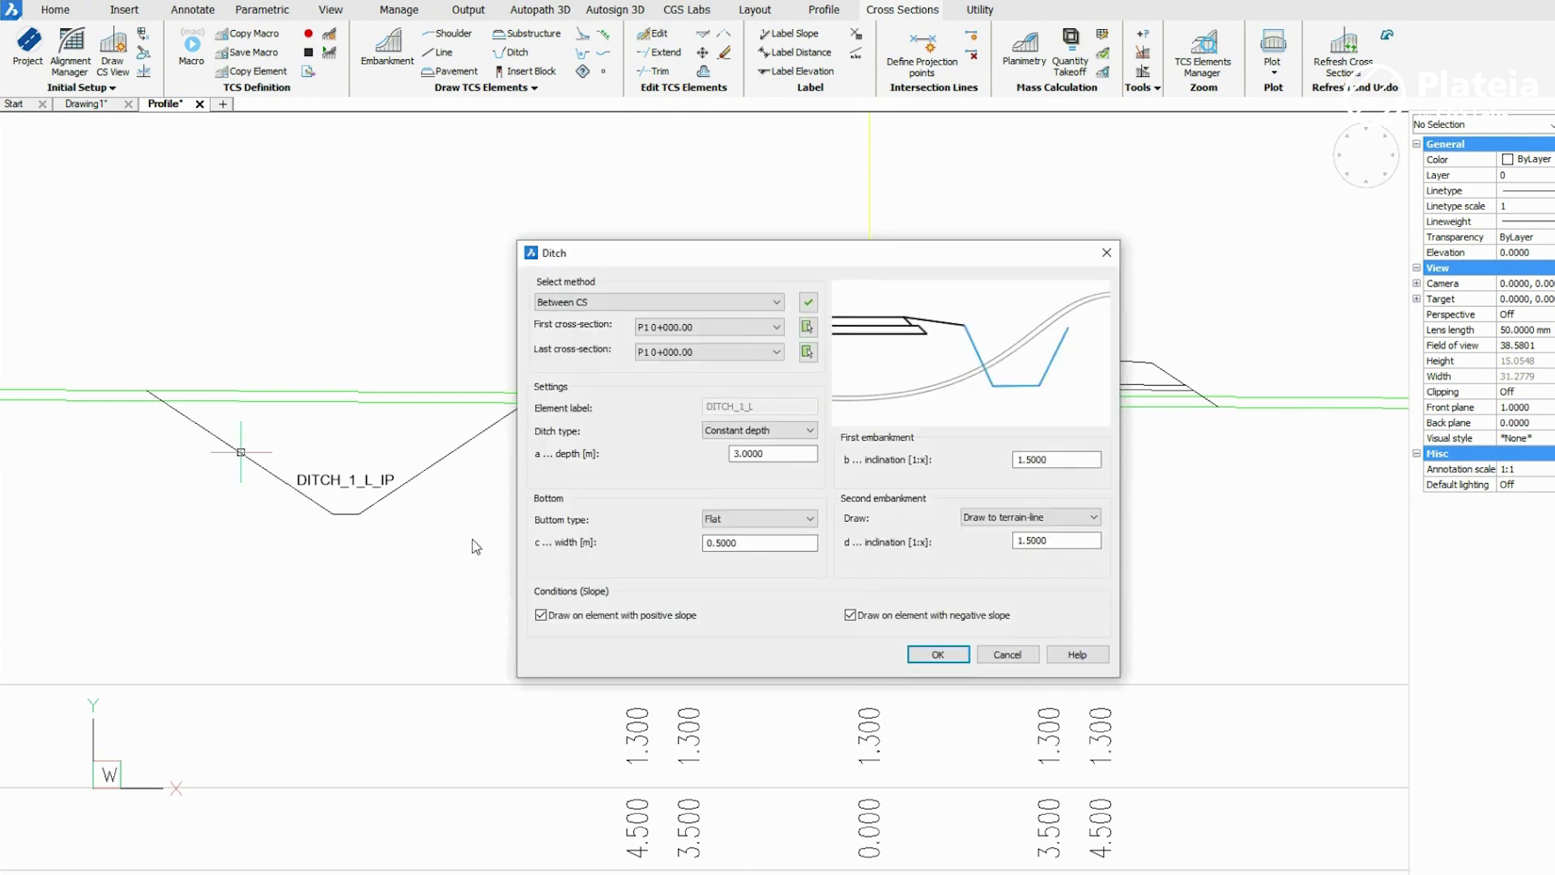
click(809, 304)
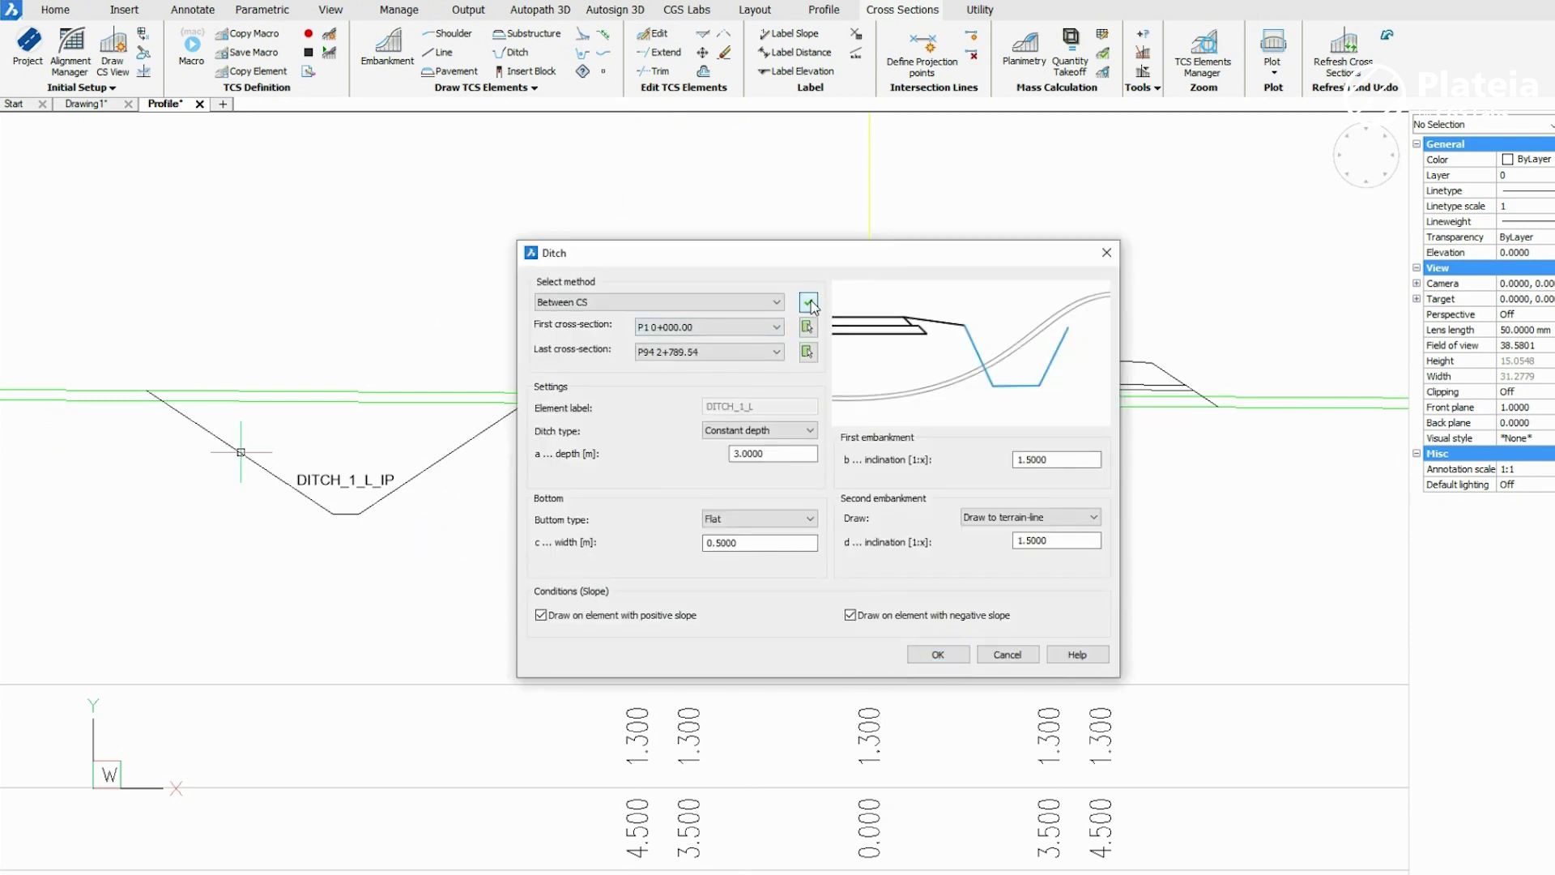
drag(1077, 460, 950, 454)
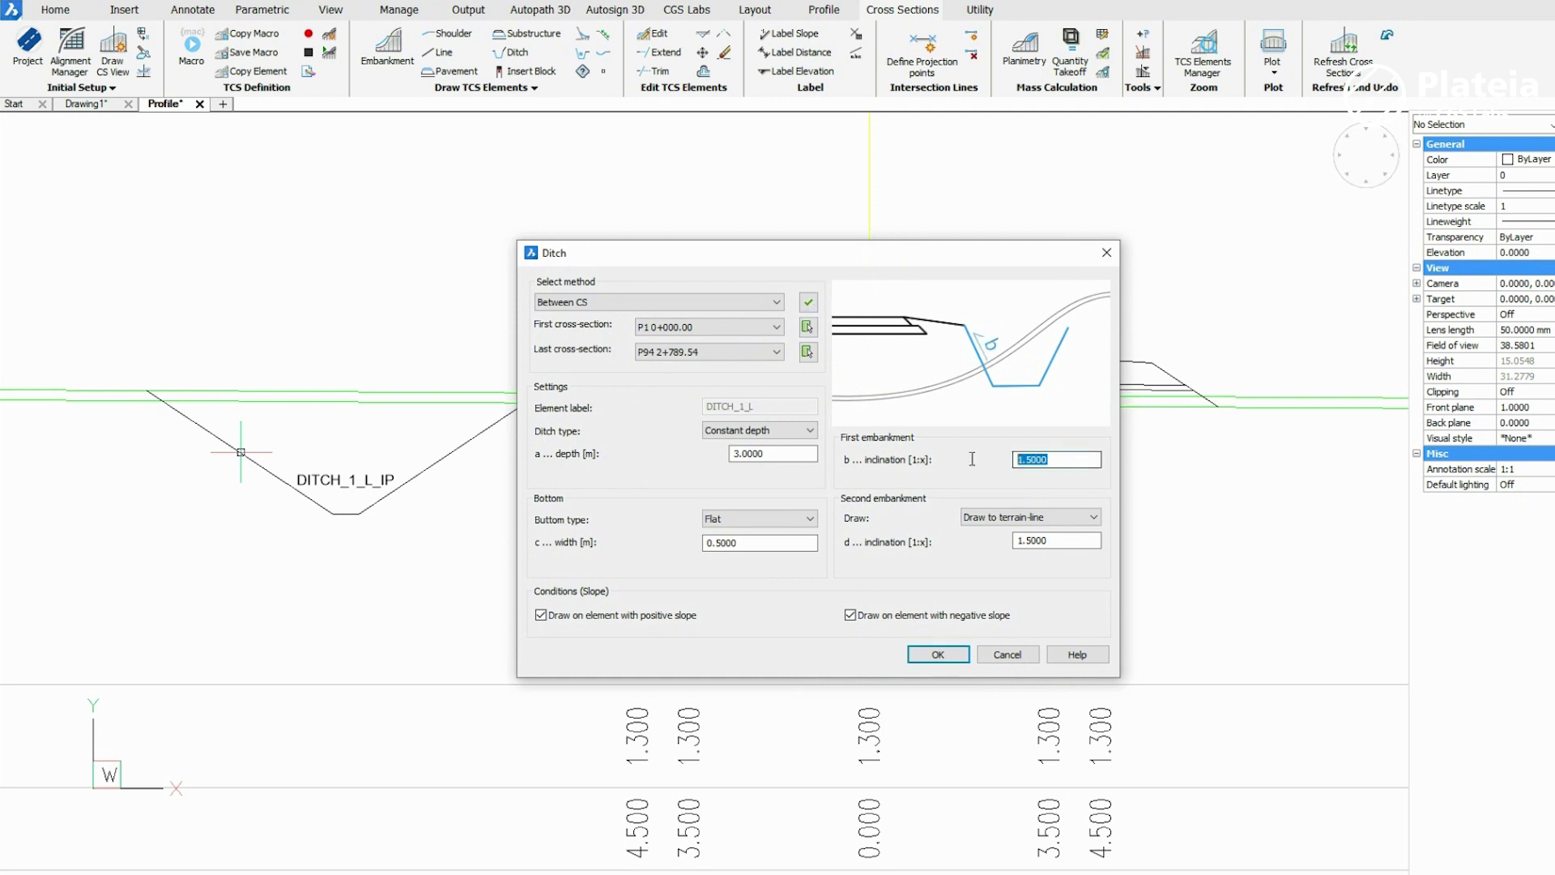
text(1)
drag(1076, 541, 1003, 541)
text(1)
click(937, 654)
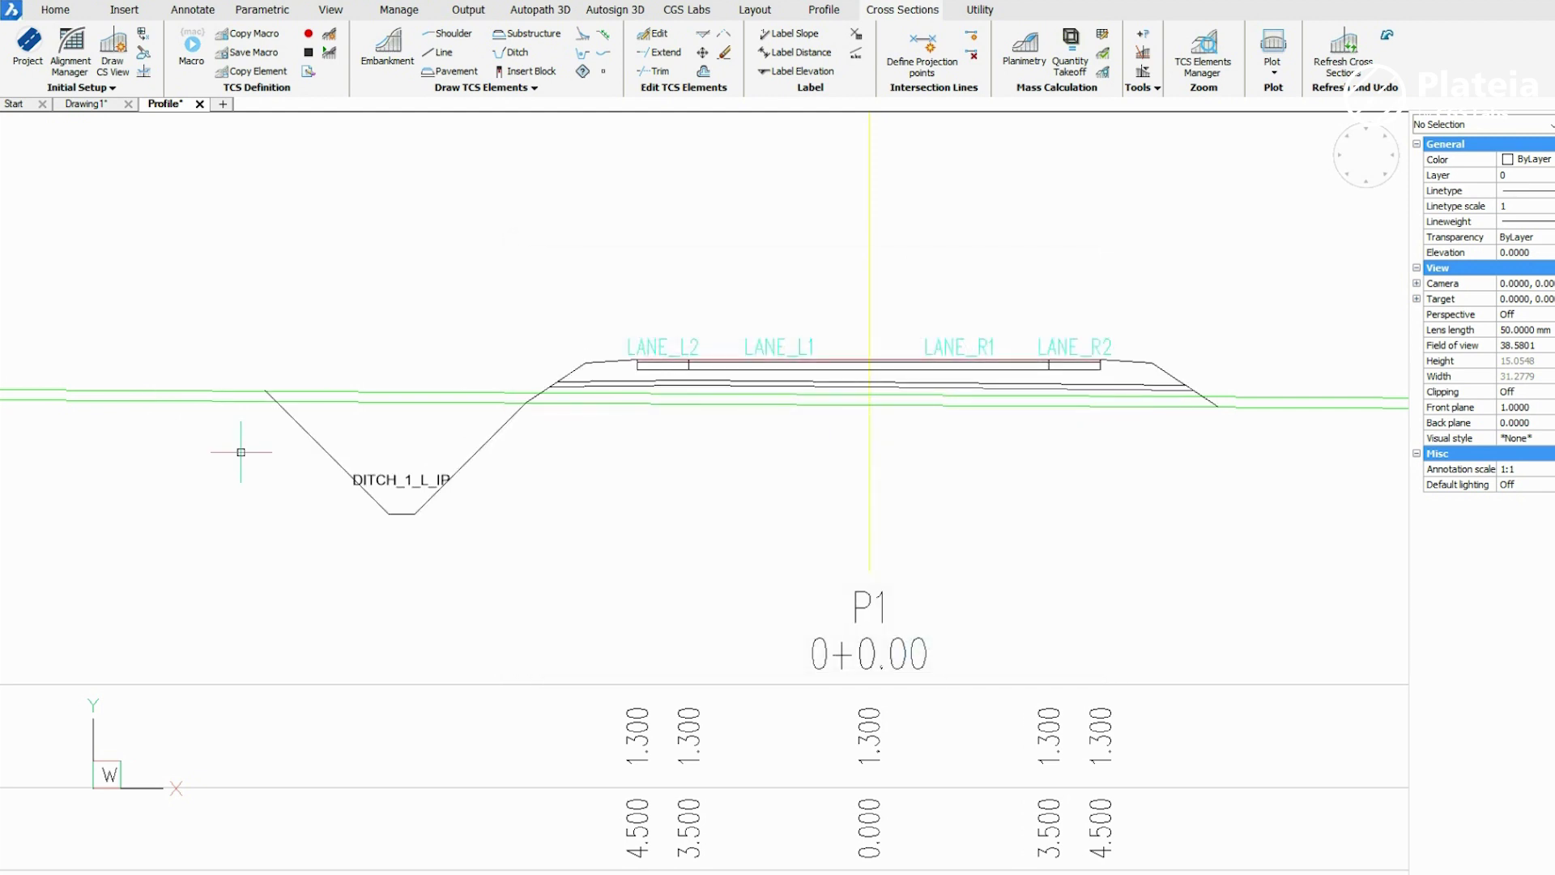
scroll(715, 482, down, 2)
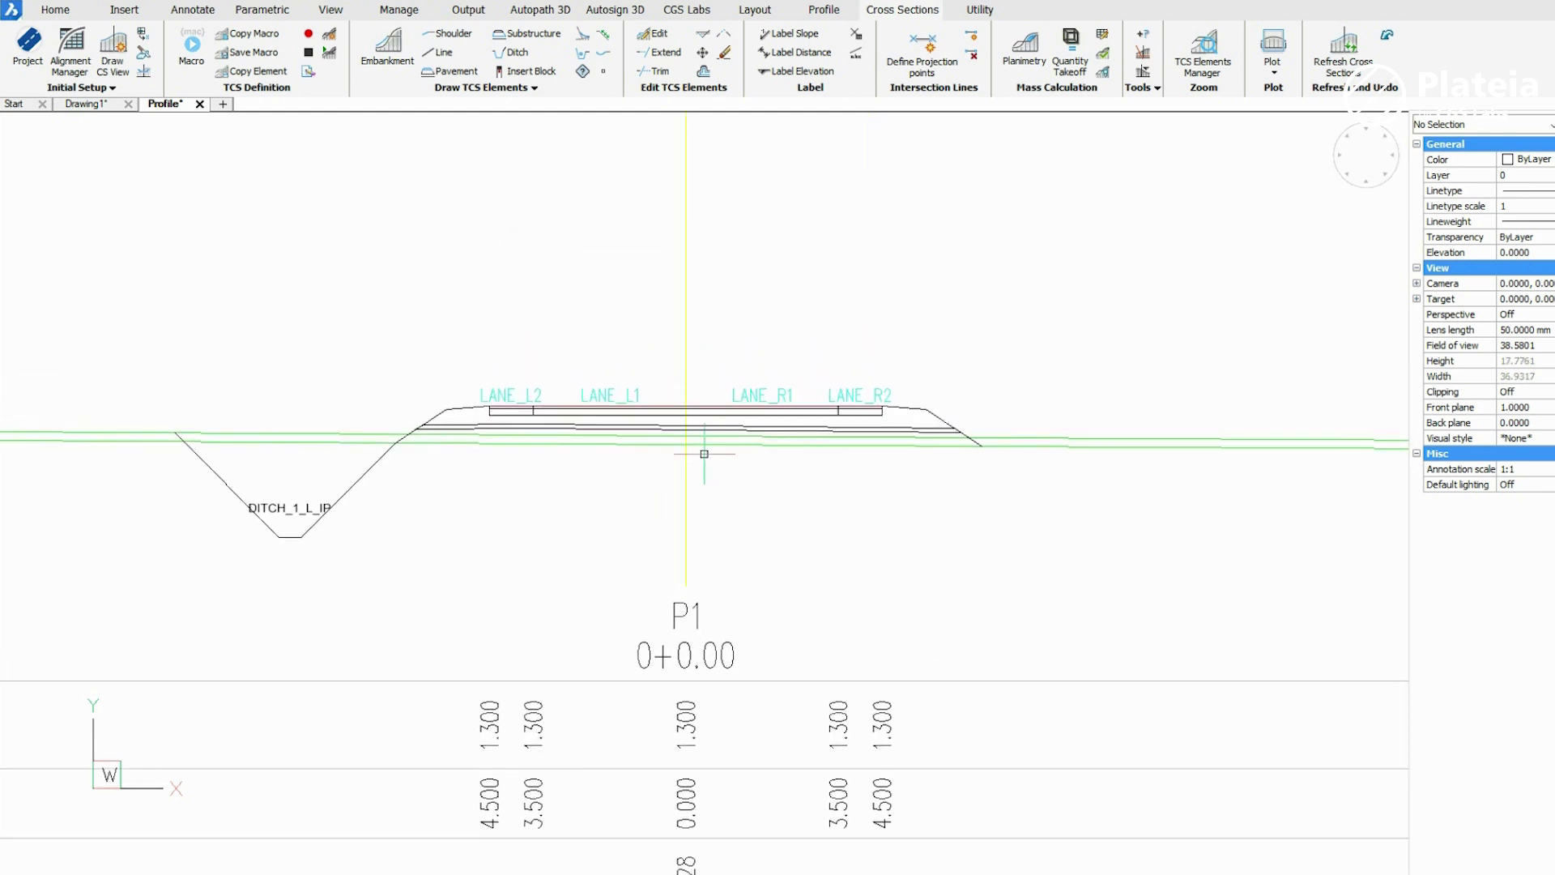
Step: Set up slope labels for sections P1–P94 with text height 1 in percent format
click(788, 36)
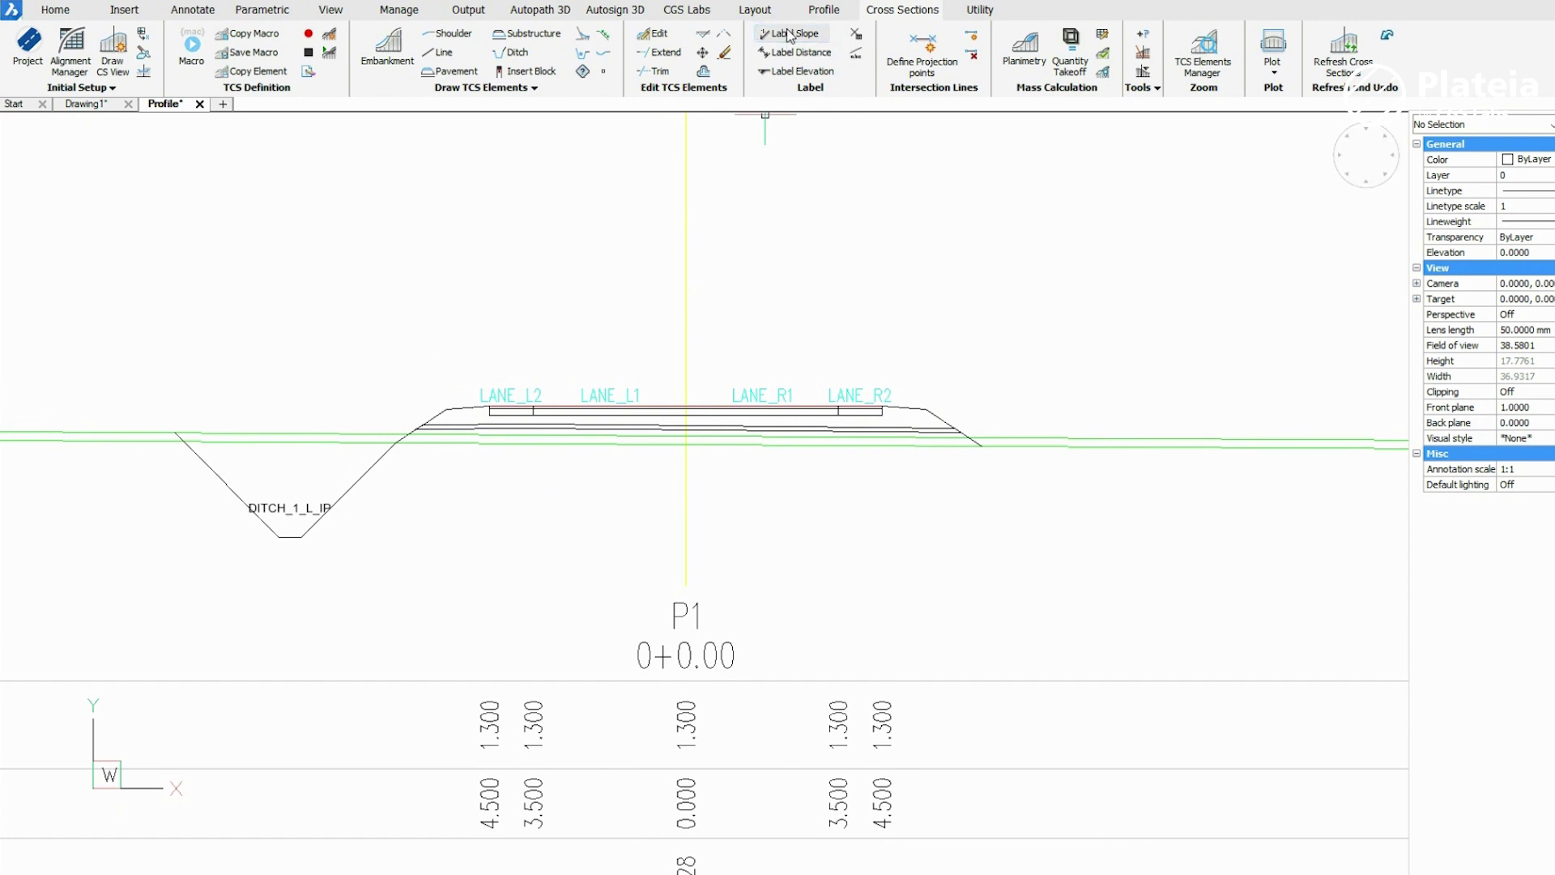
click(997, 359)
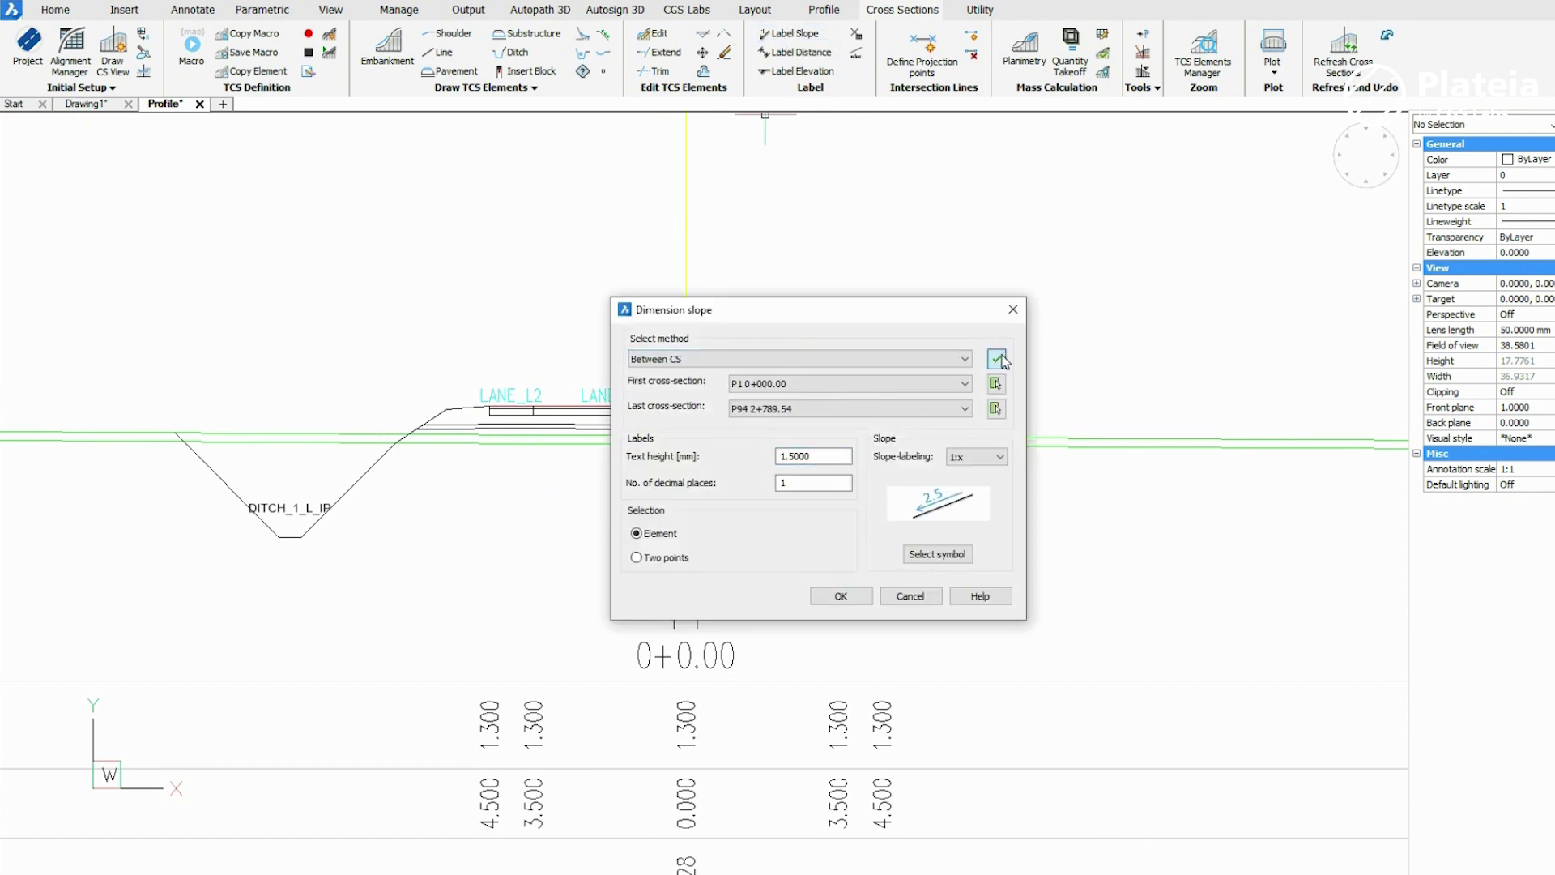
text(1)
click(796, 483)
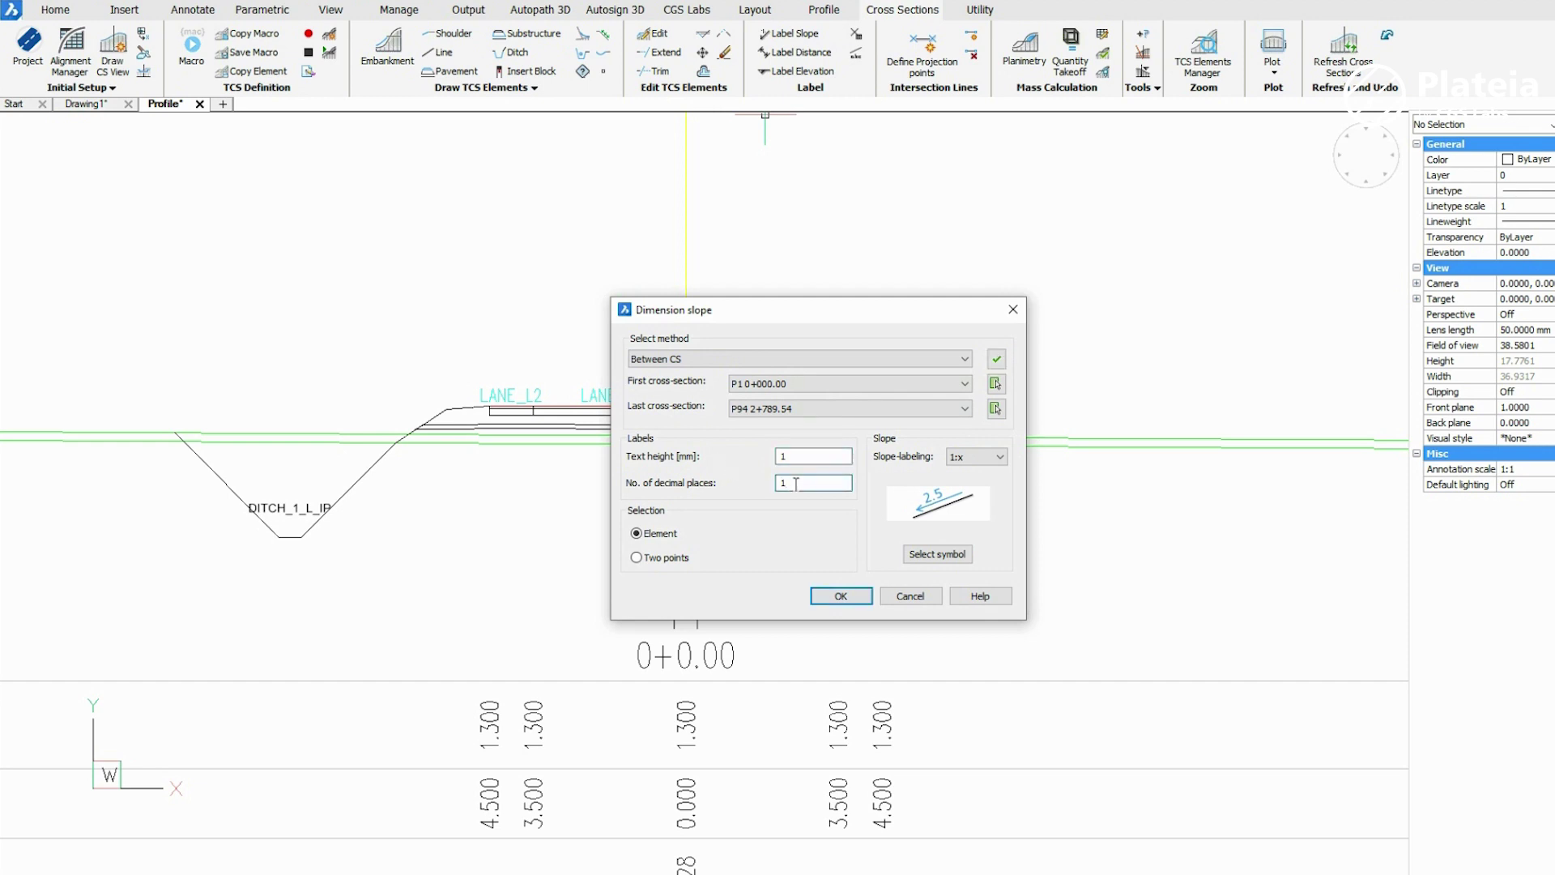
click(1002, 457)
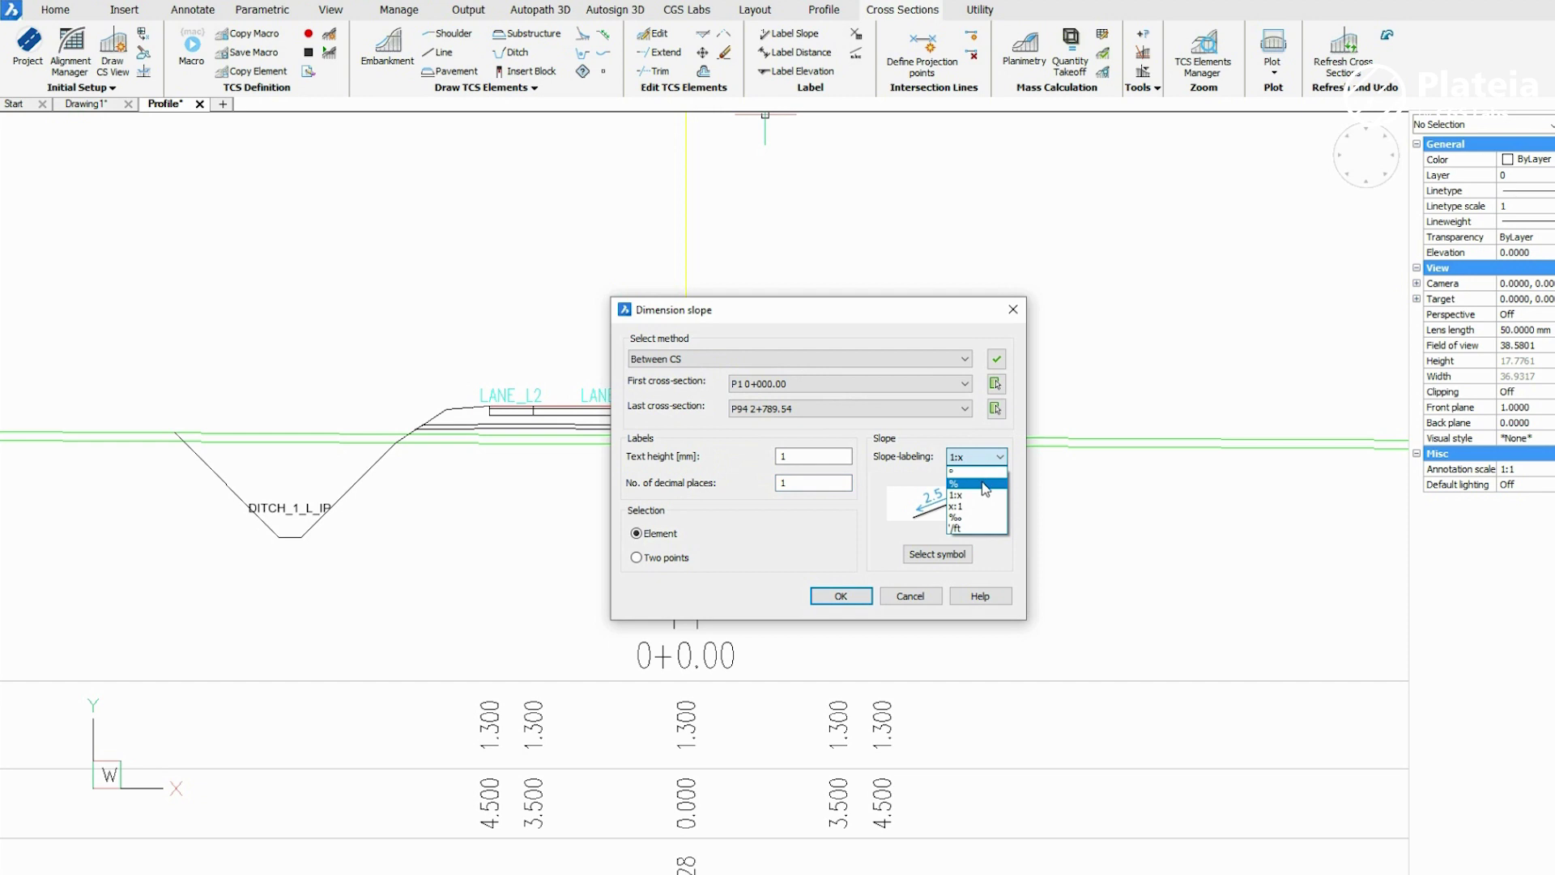
click(982, 481)
click(853, 595)
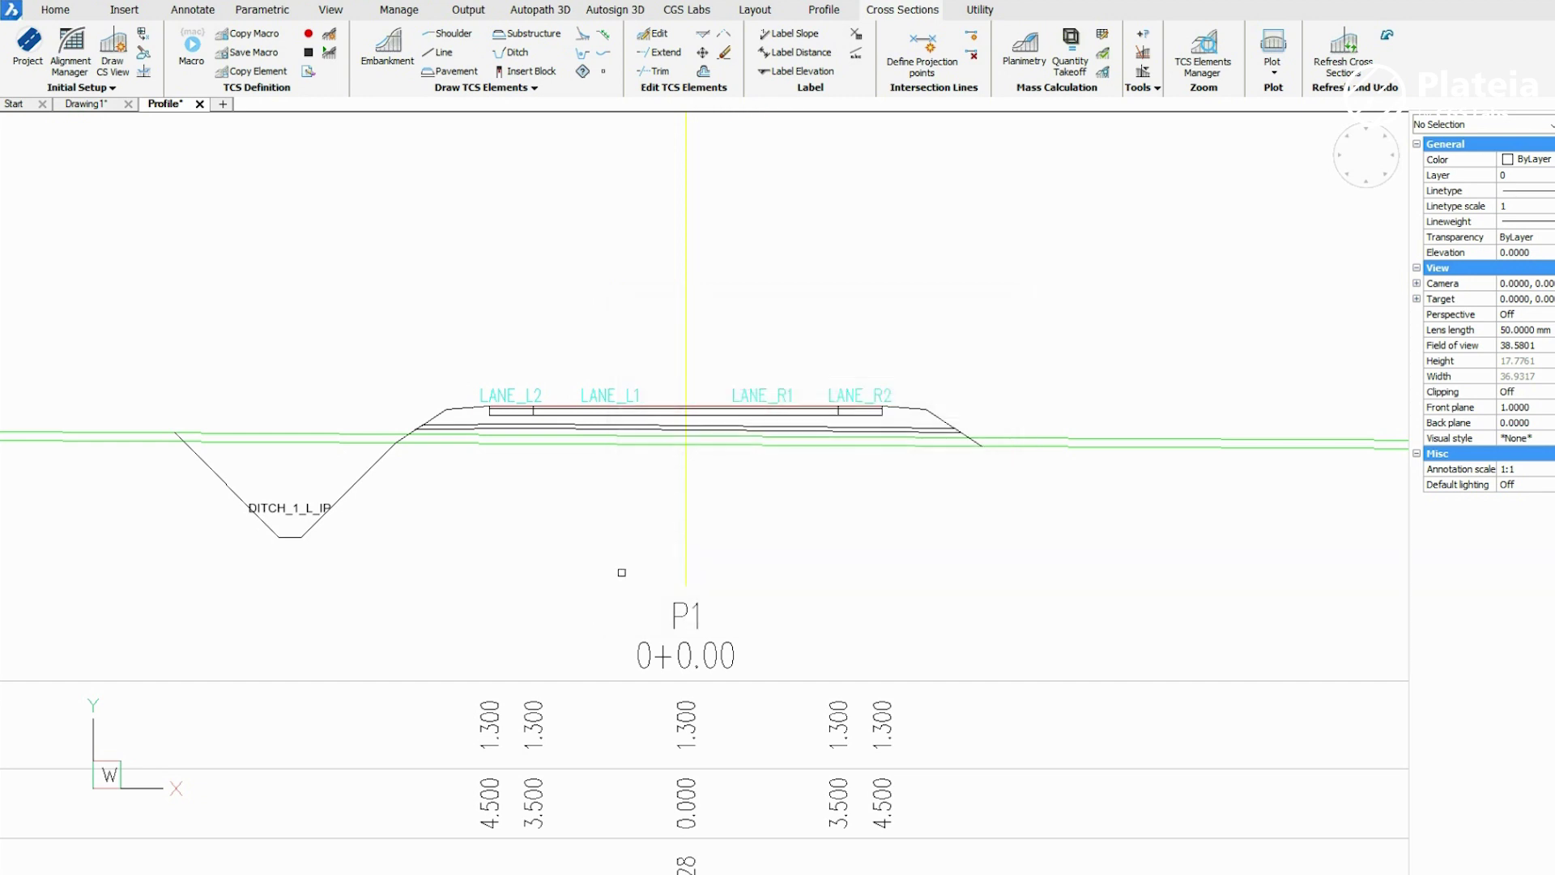
Step: Label the left and right shoulder slopes of cross-section P1 as 6.0%
click(446, 407)
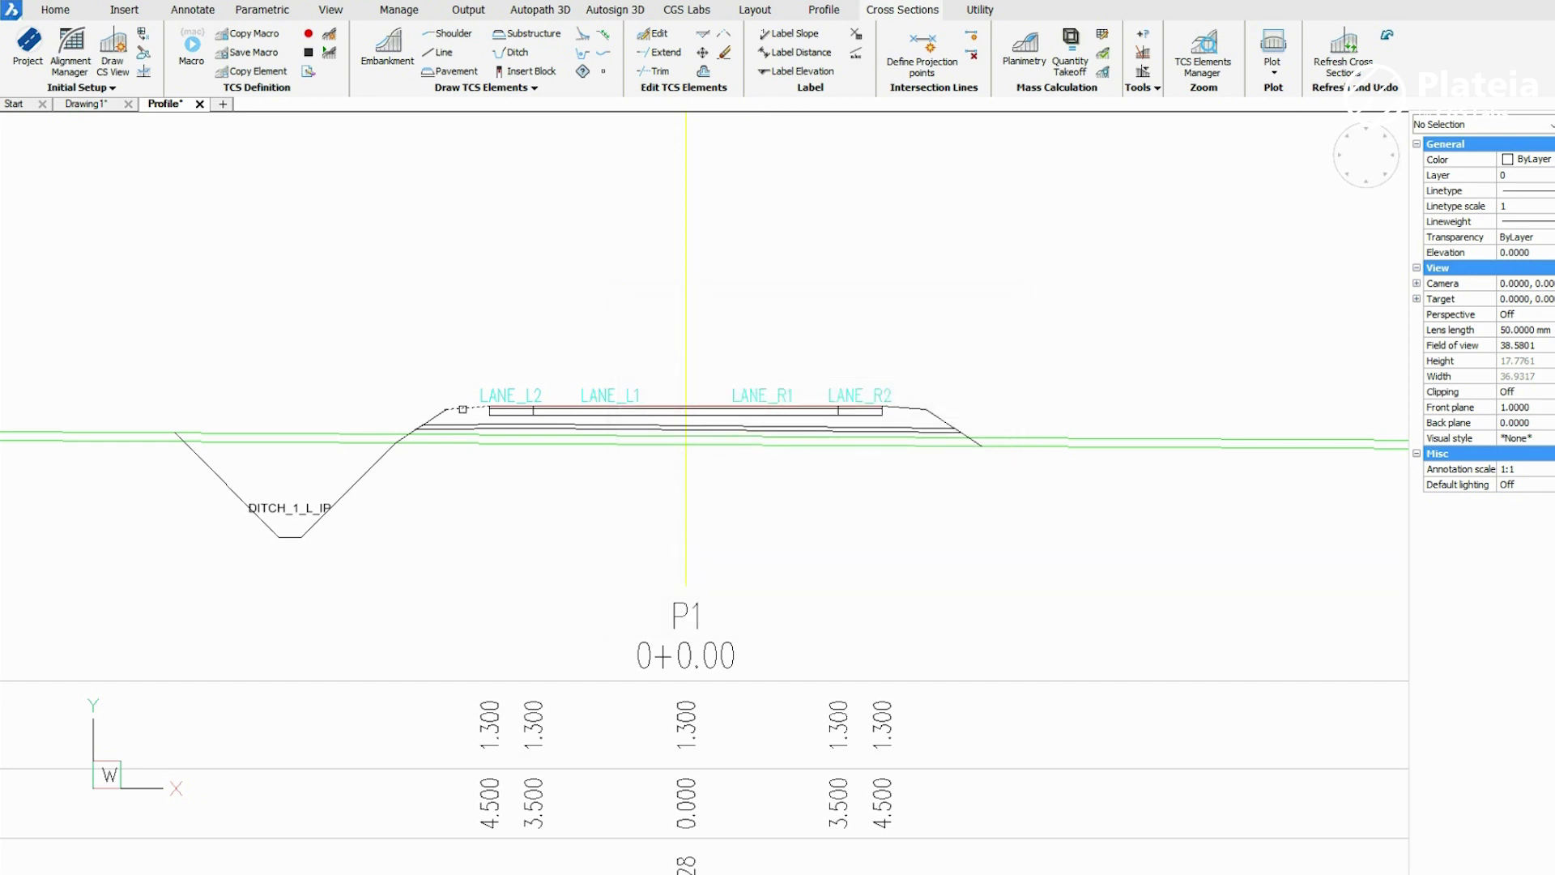
click(464, 412)
key(Return)
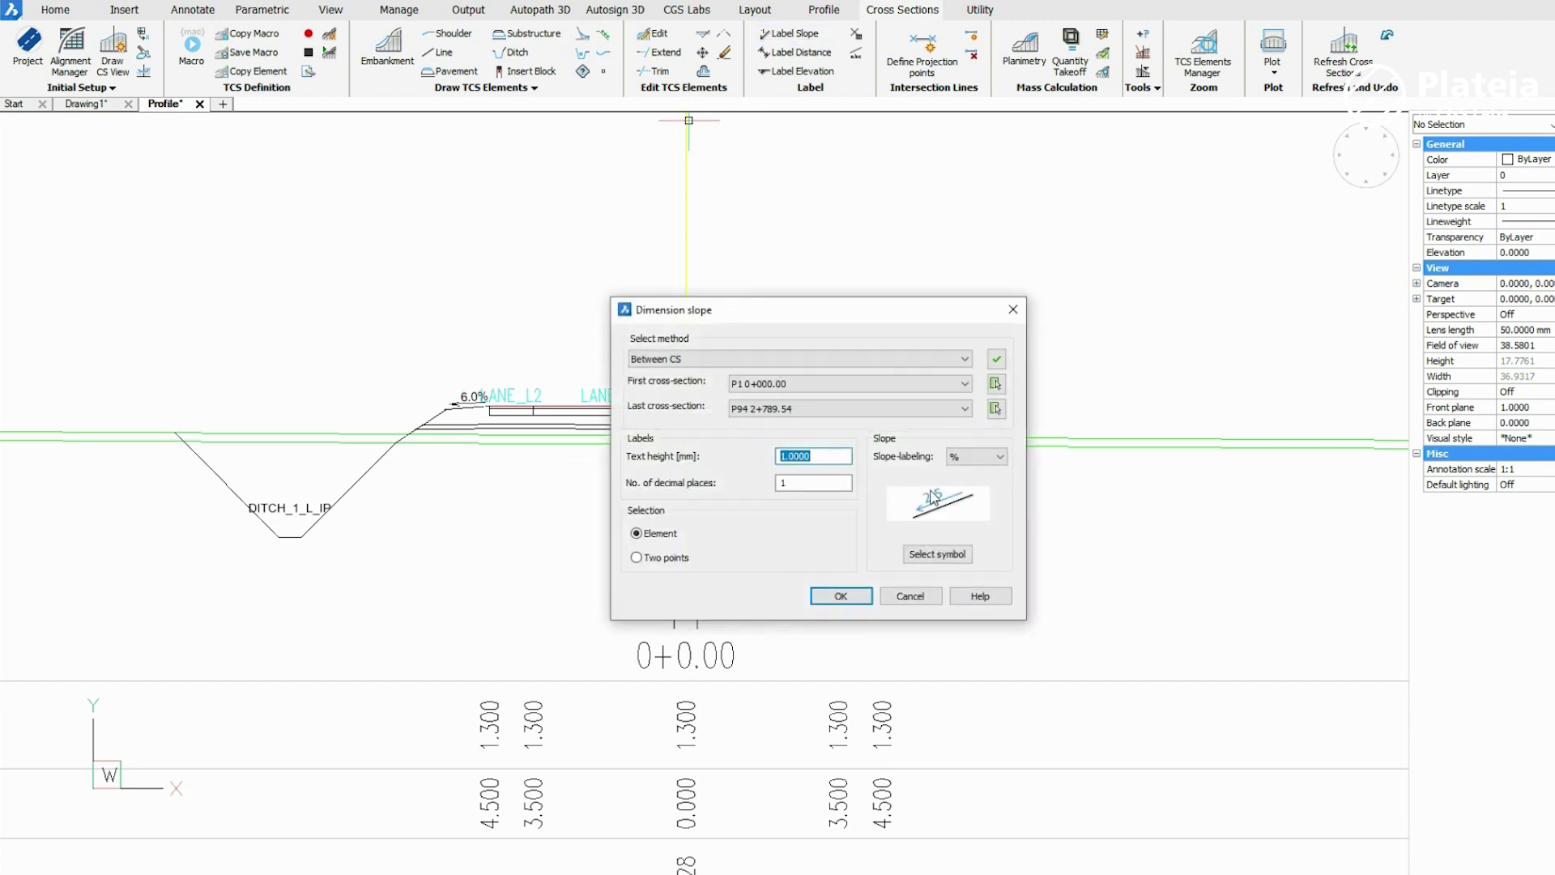
click(836, 596)
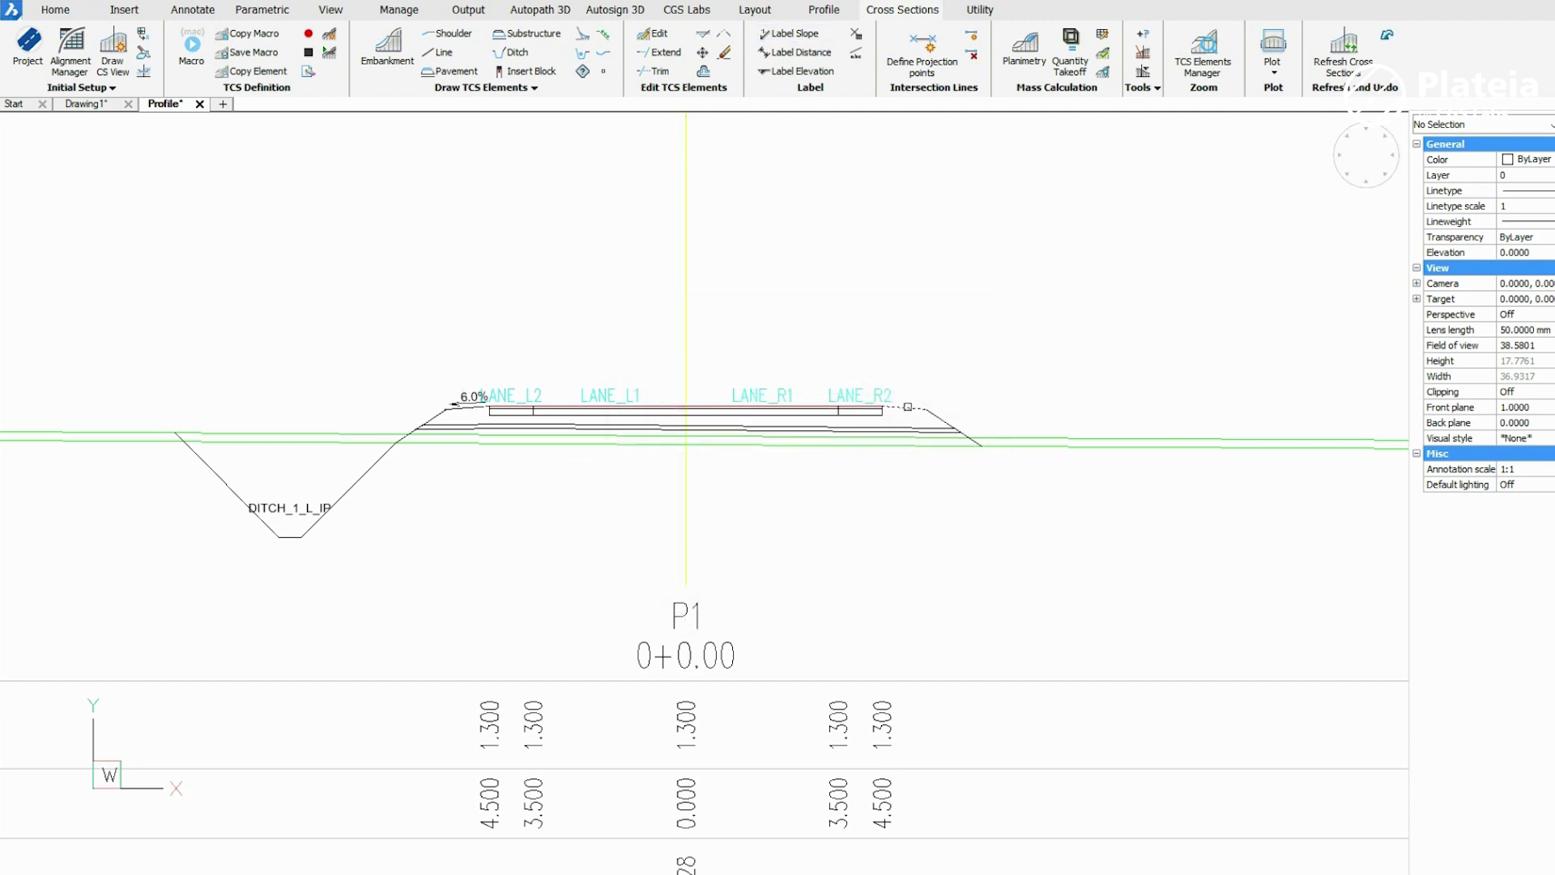
click(912, 412)
click(812, 57)
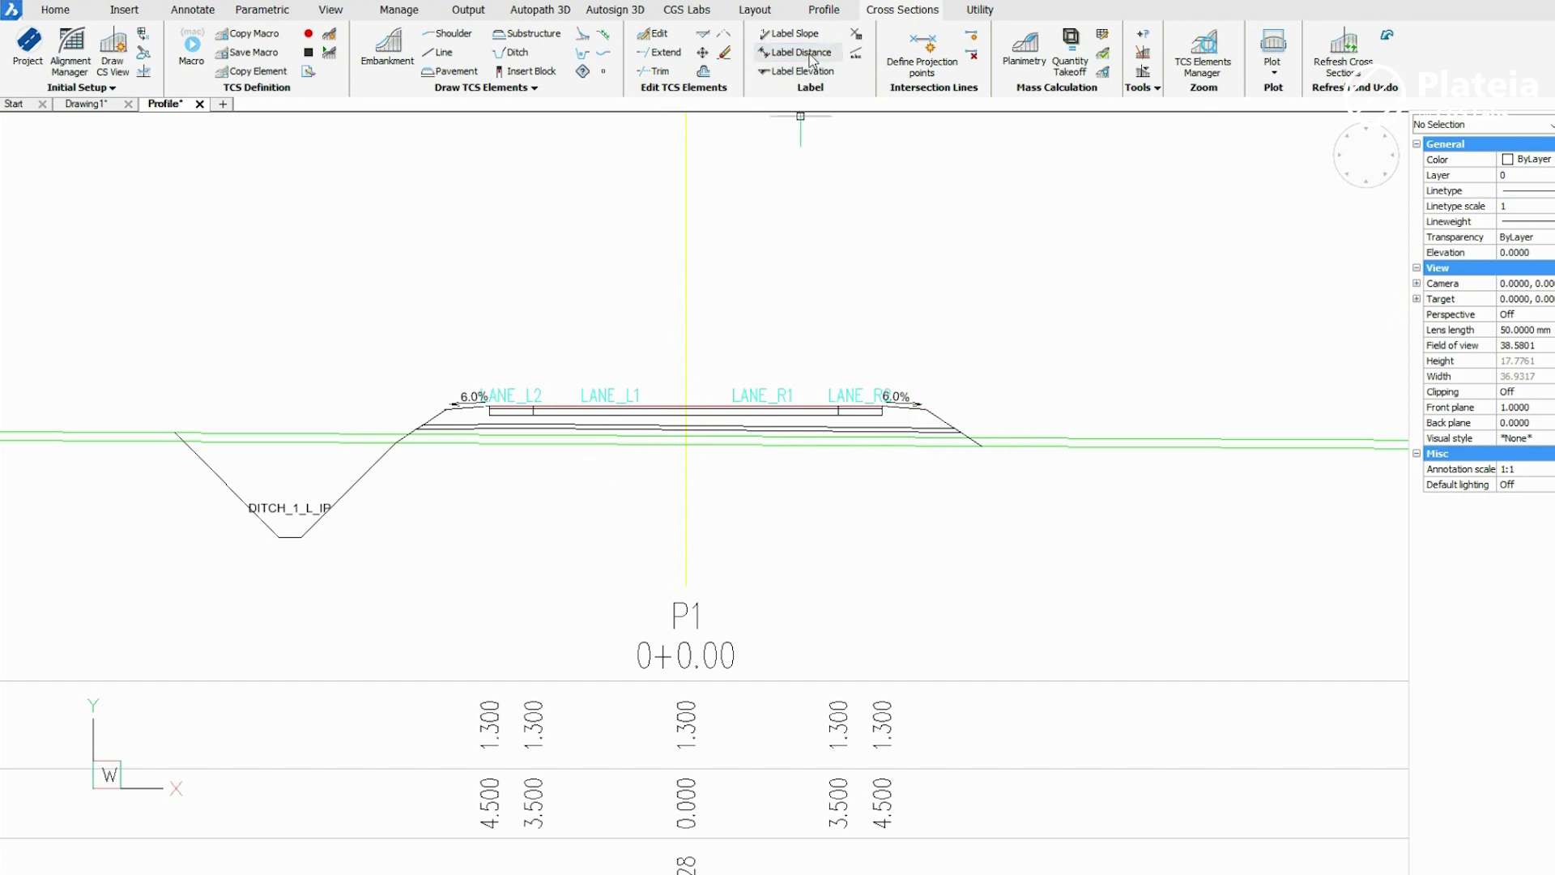
Step: Dimension LANE_L1 with a horizontal 3.50 distance across P1–P94, then select the LANE_R1 edge
click(998, 365)
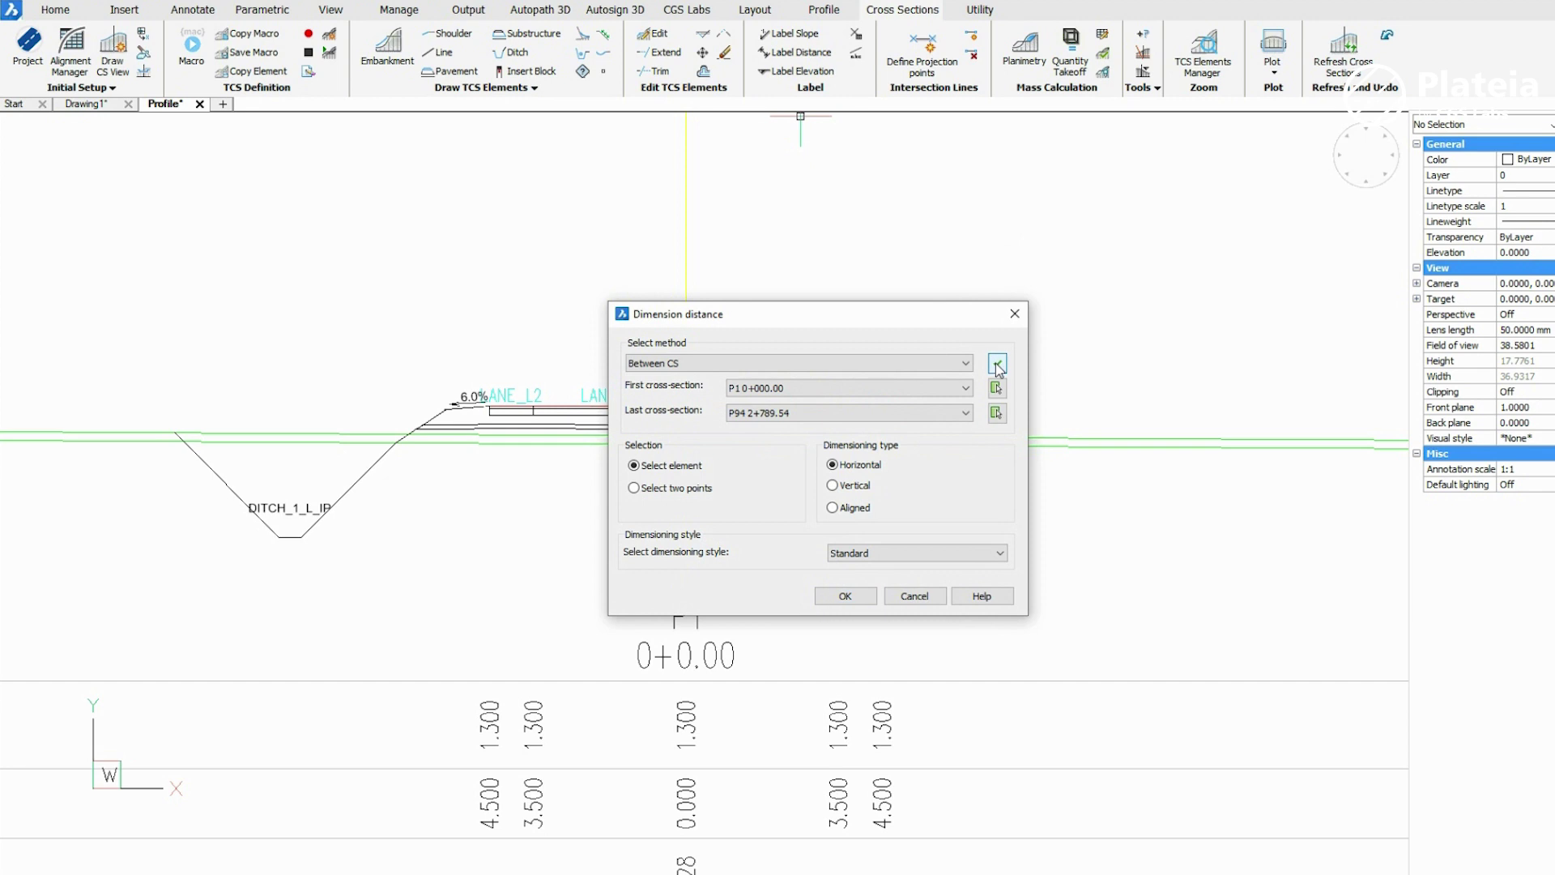
click(847, 596)
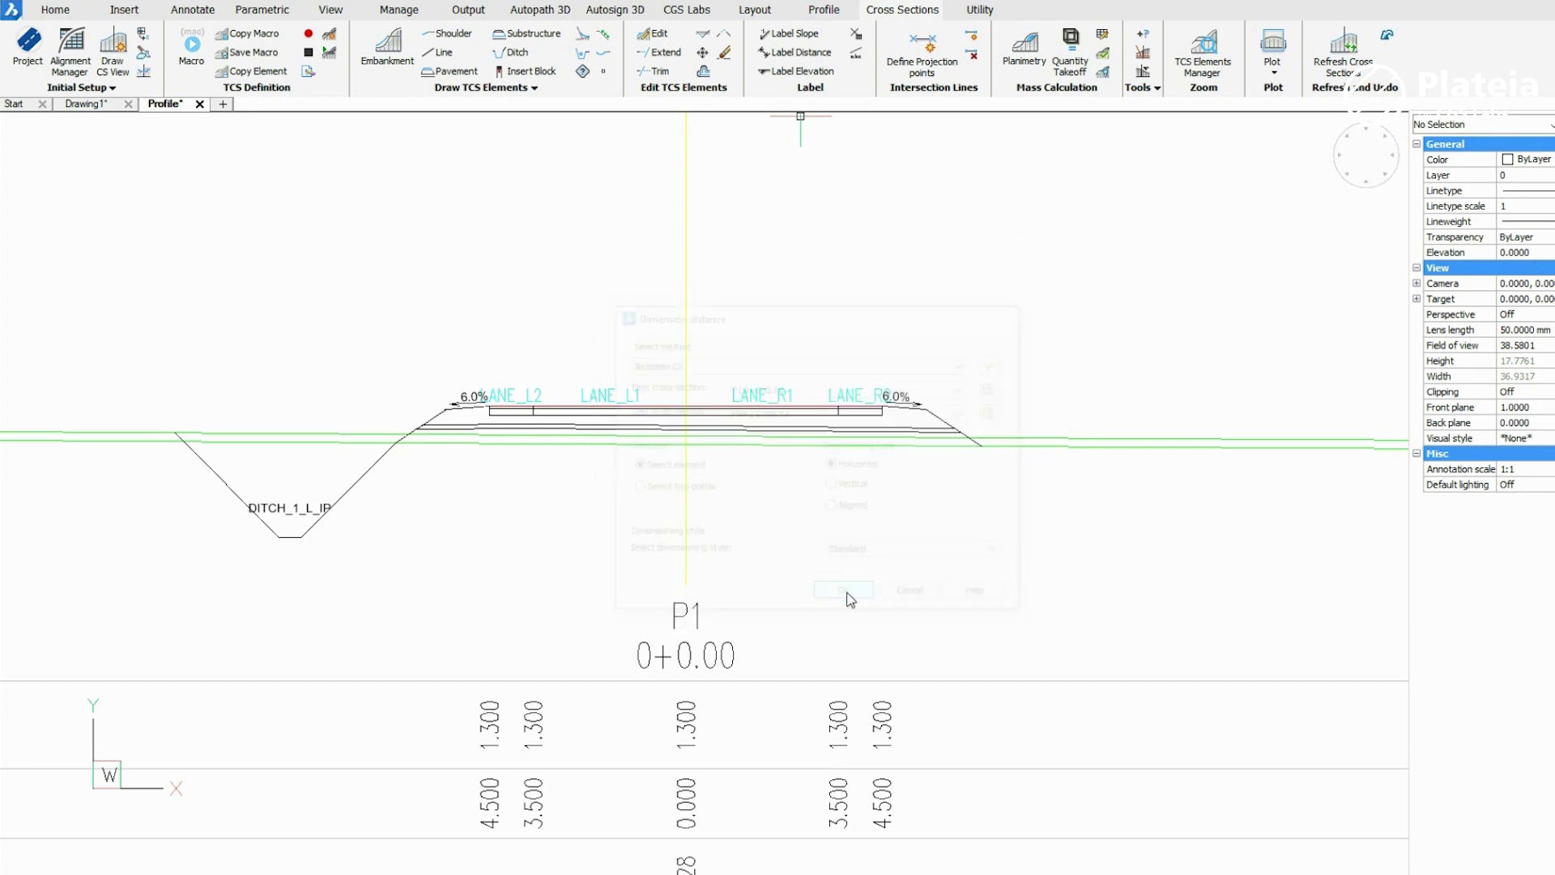
scroll(679, 400, up, 3)
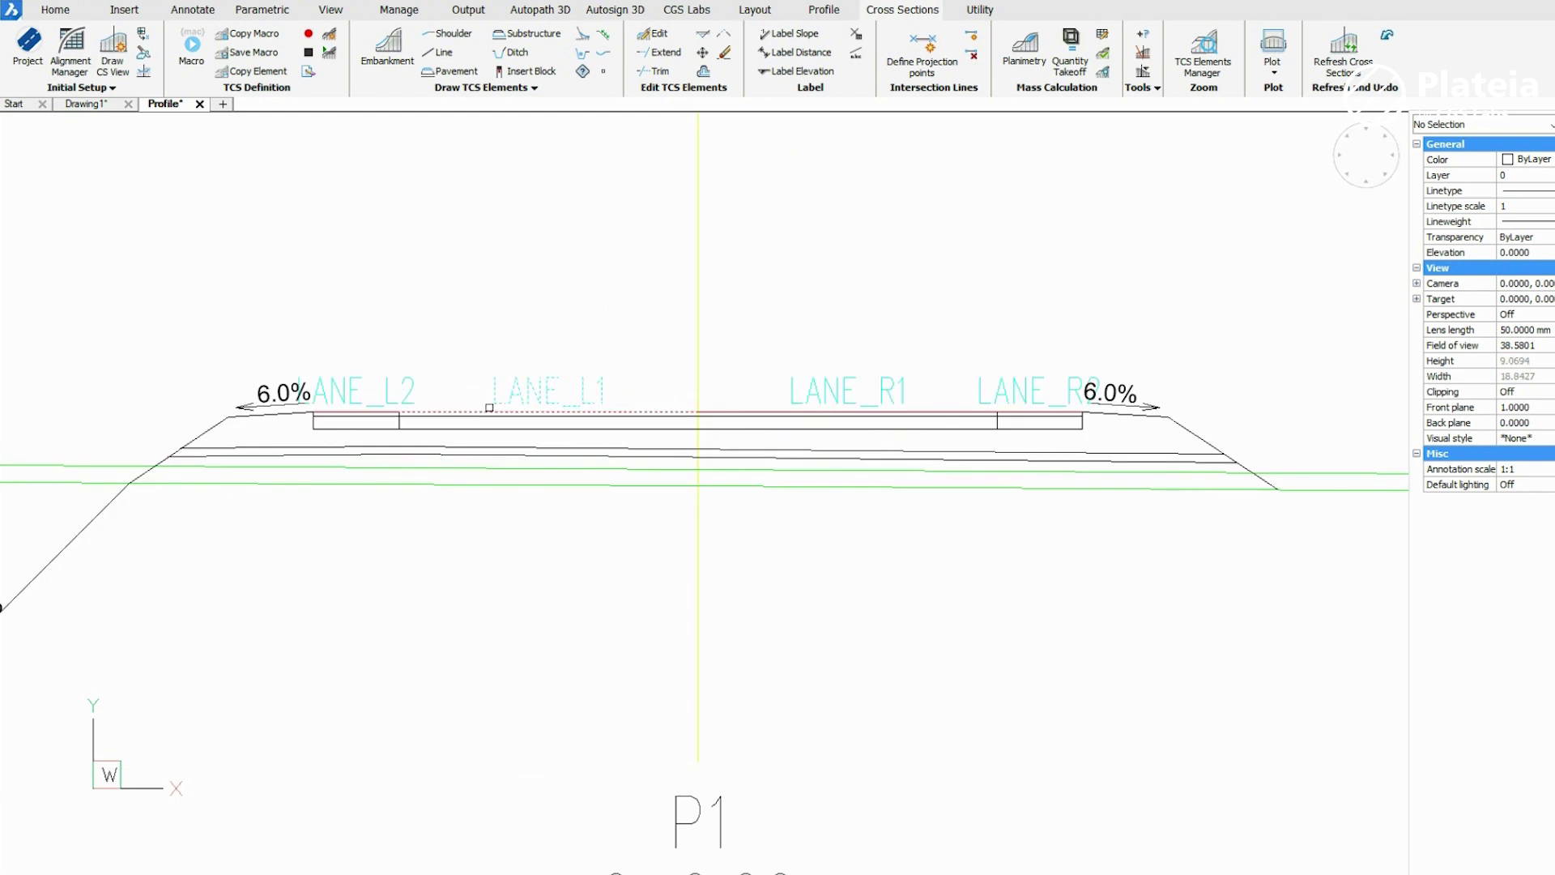
click(417, 346)
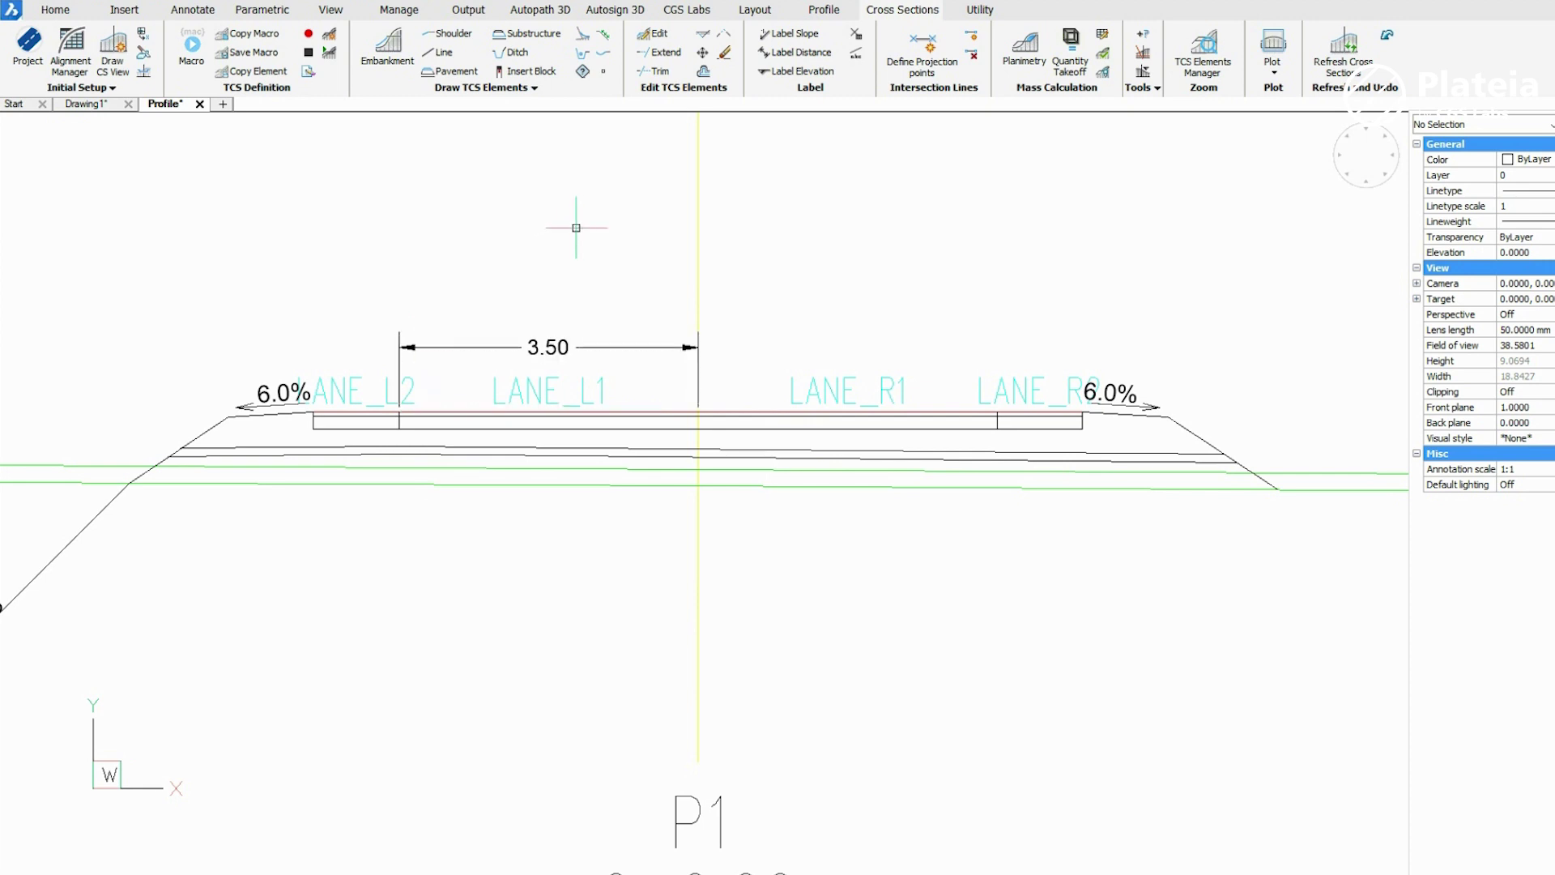
click(784, 59)
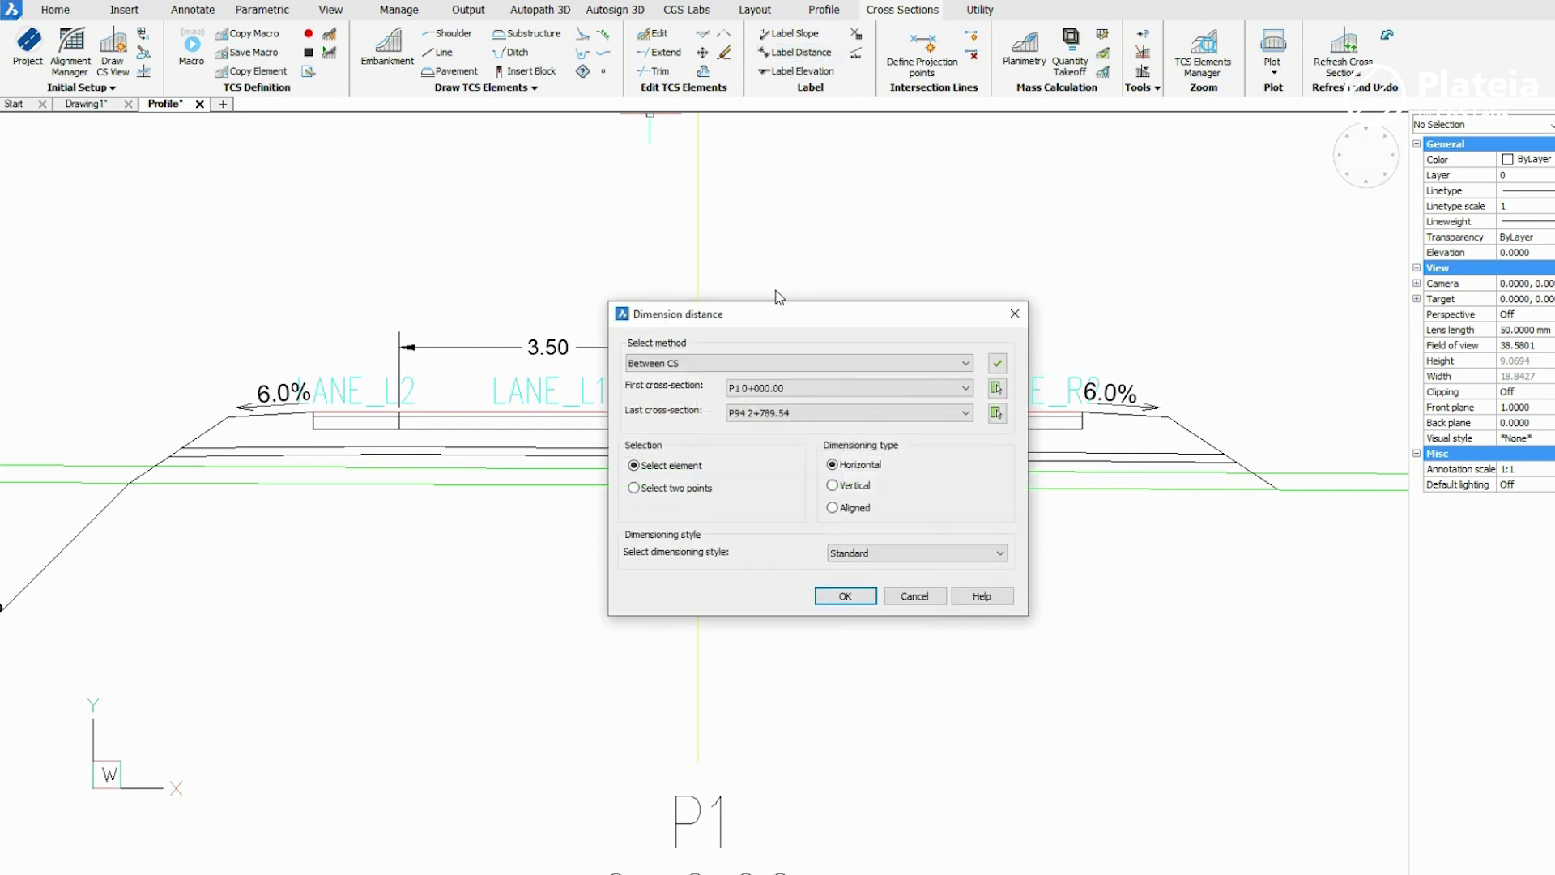
click(845, 596)
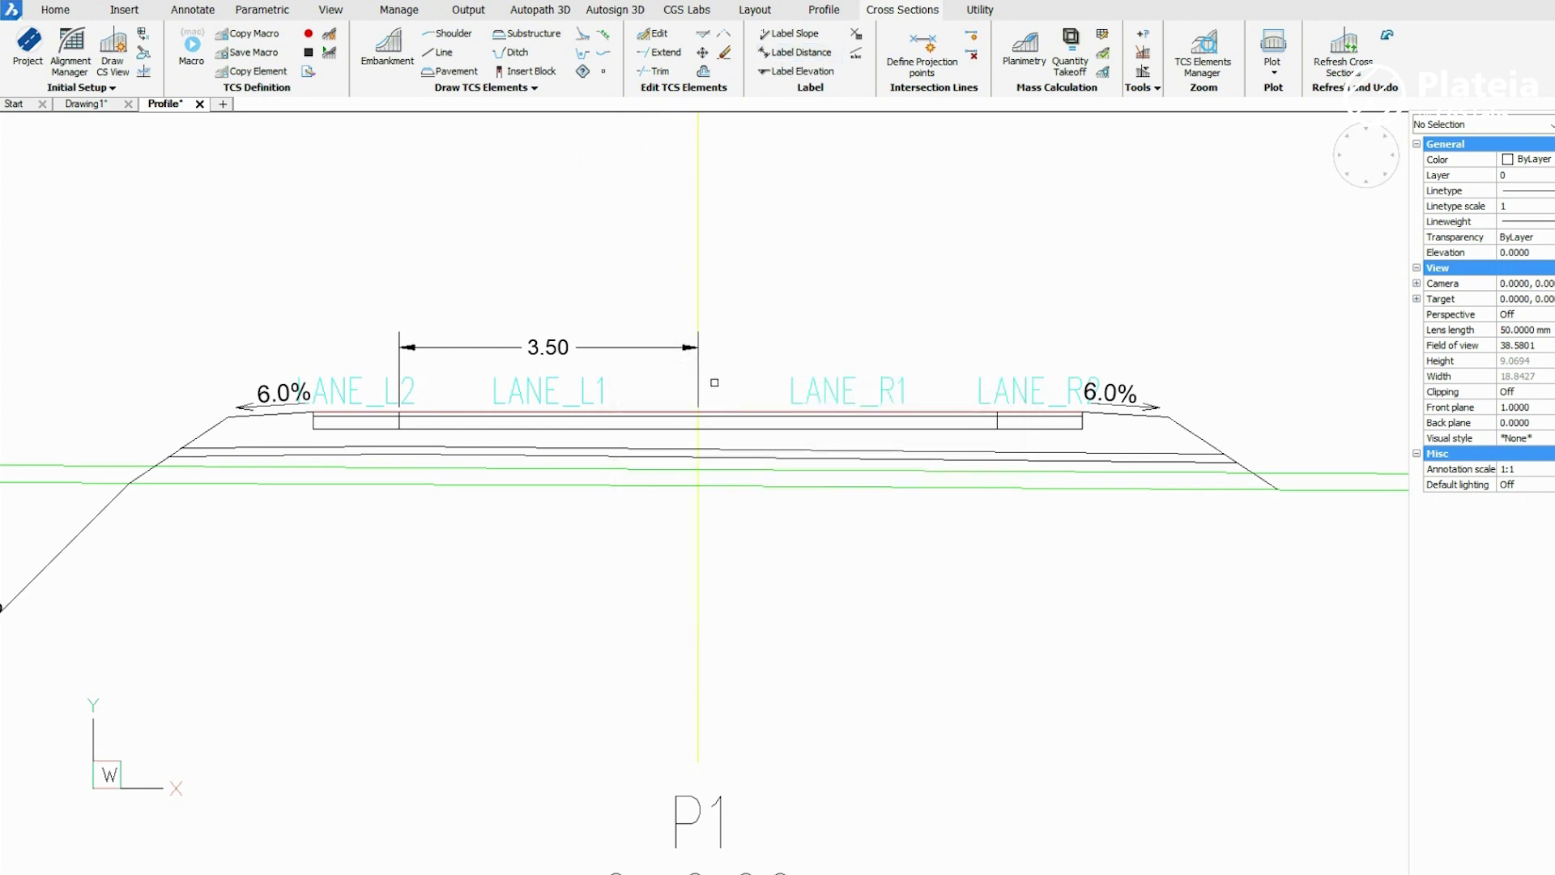
click(755, 410)
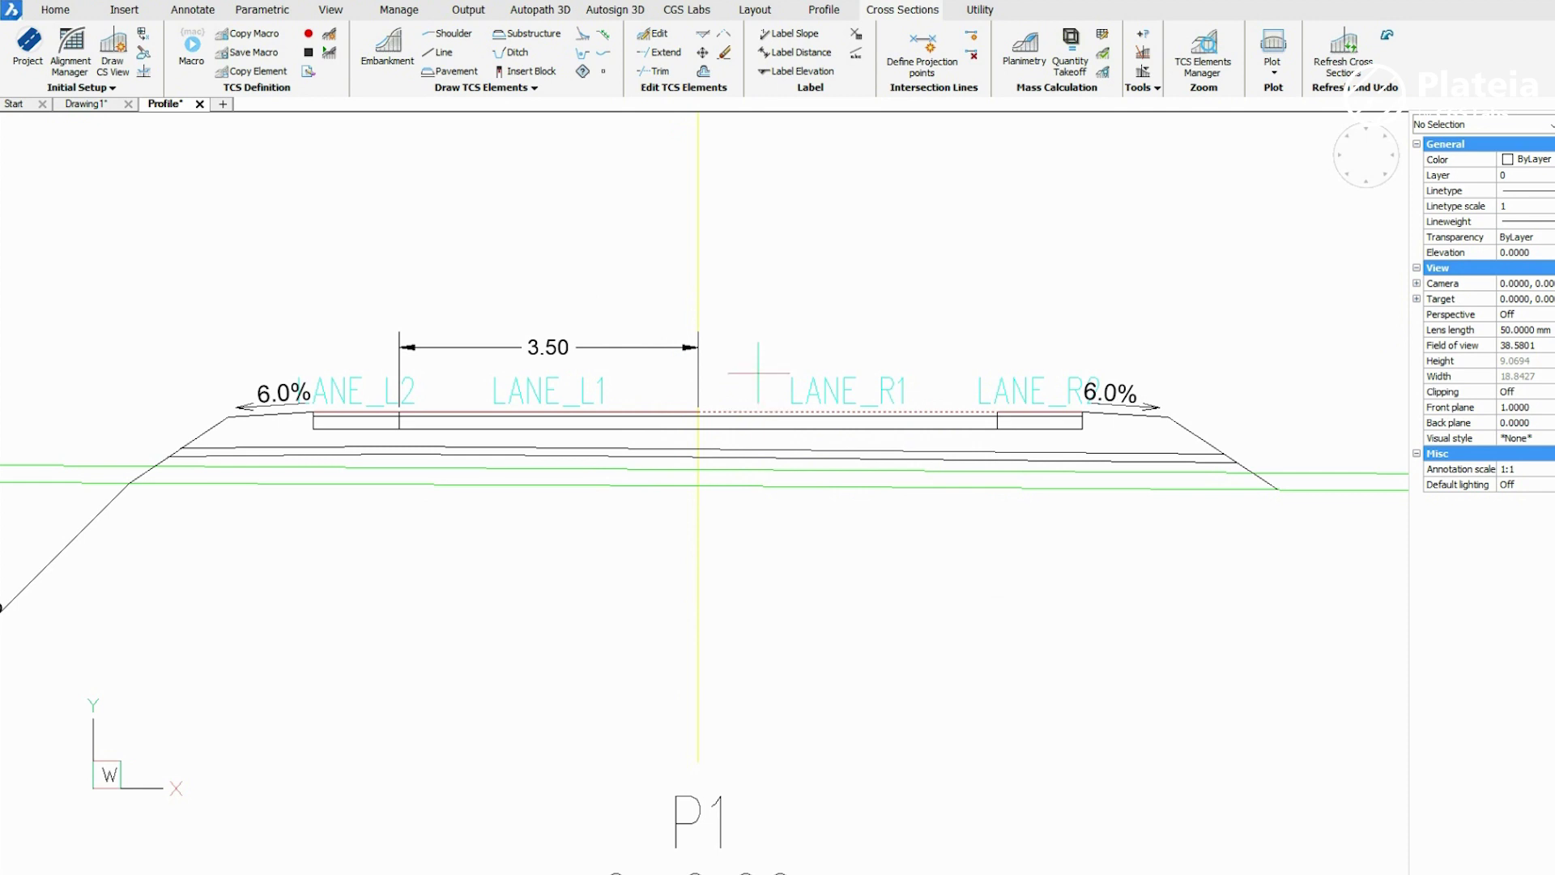